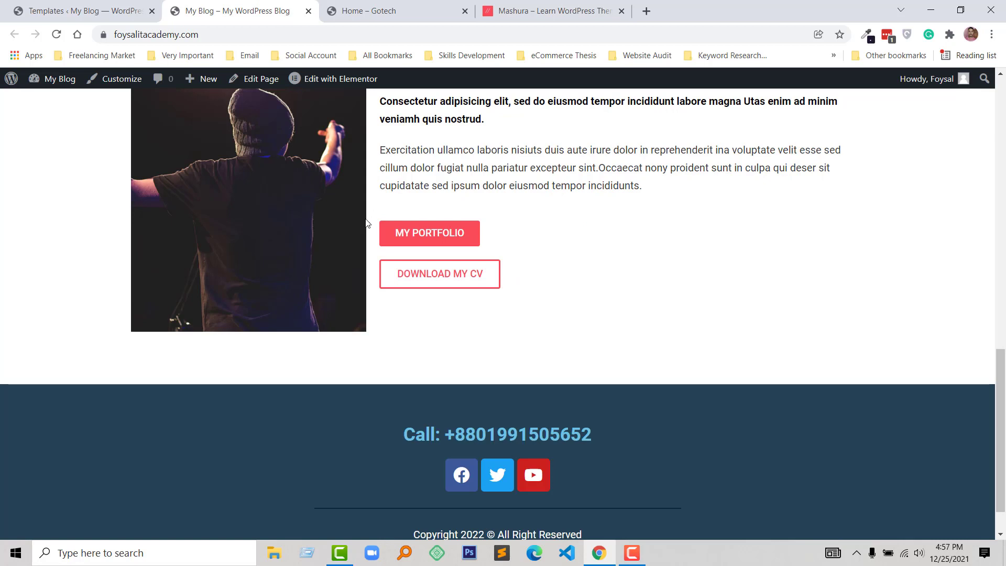
# Review the blog home page's bottom section, the Gotech popular courses layout and the Mashura reference page.
pyautogui.scroll(-1, 495, 234)
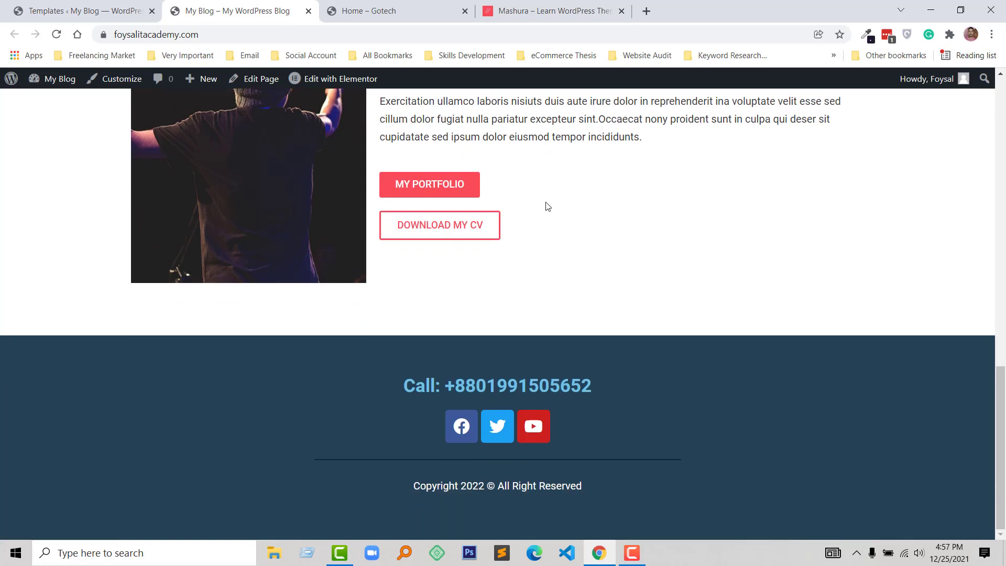
pyautogui.click(403, 5)
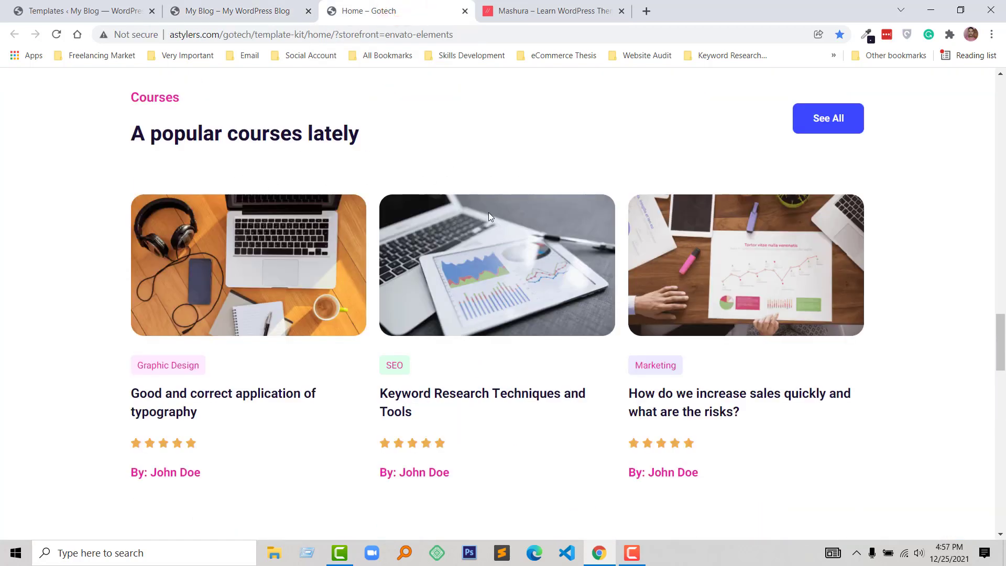
pyautogui.click(572, 6)
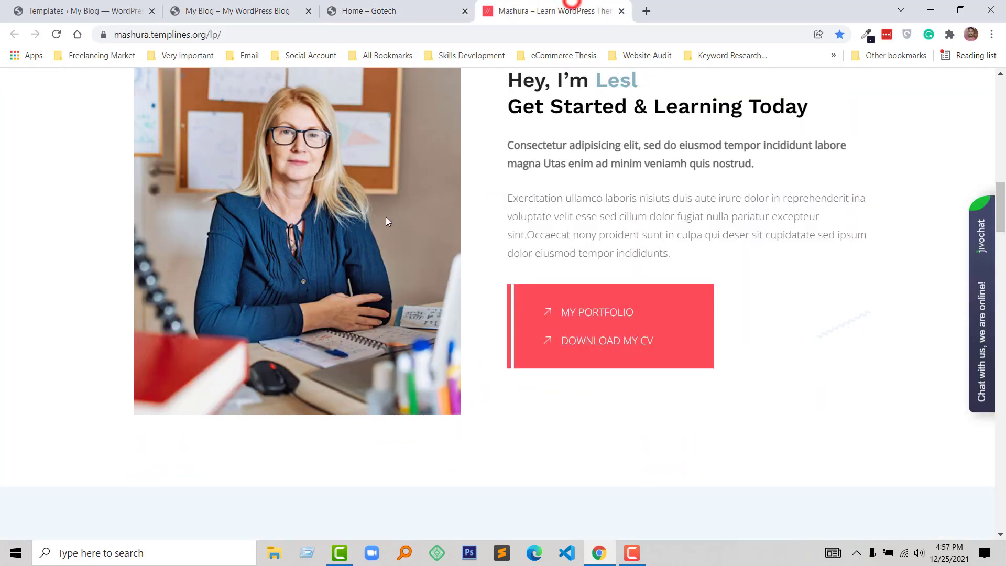
pyautogui.scroll(-8, 397, 223)
pyautogui.scroll(1, 309, 238)
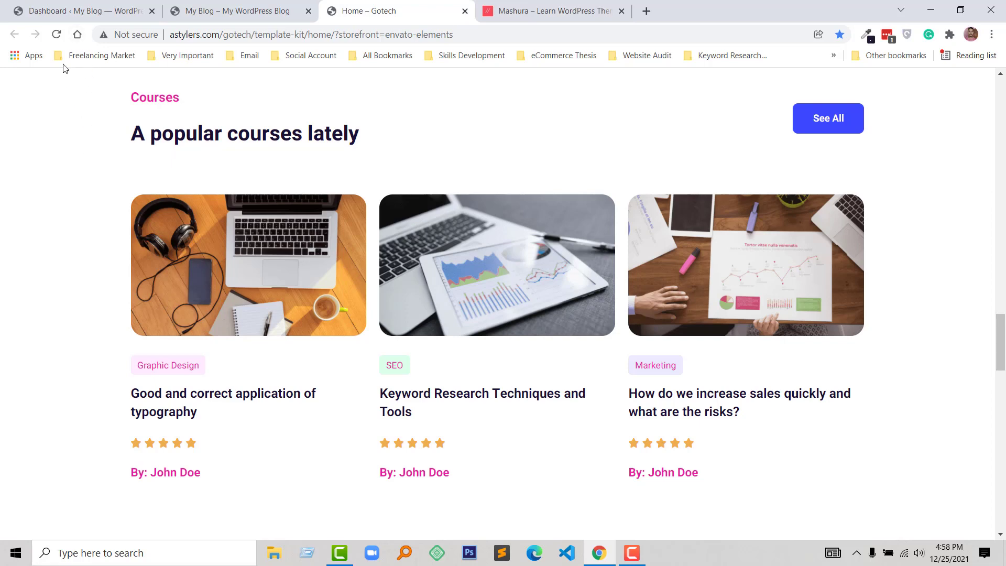
# Open the Masteriyo course list in the WordPress dashboard and start adding a new course.
pyautogui.click(84, 10)
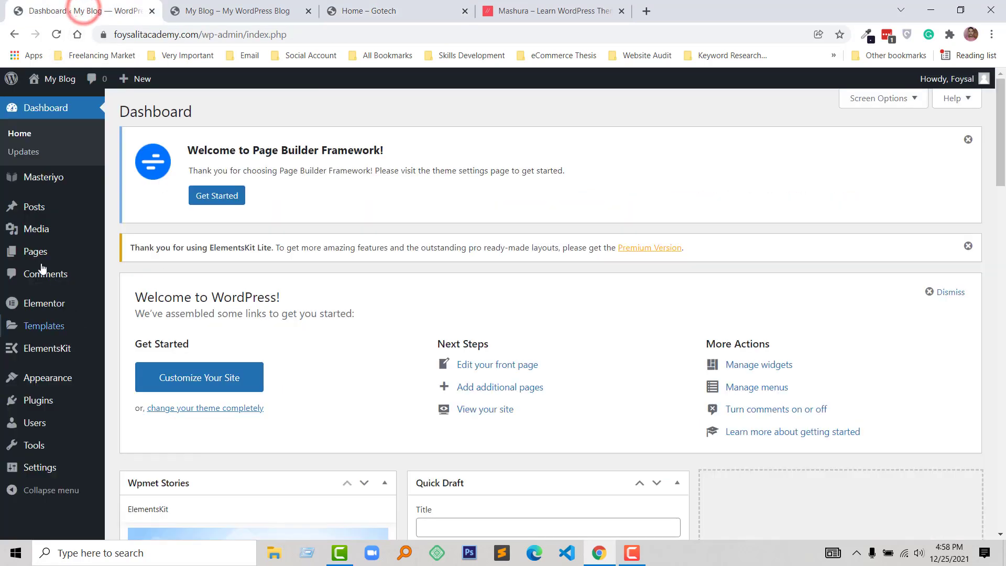
pyautogui.moveTo(40, 184)
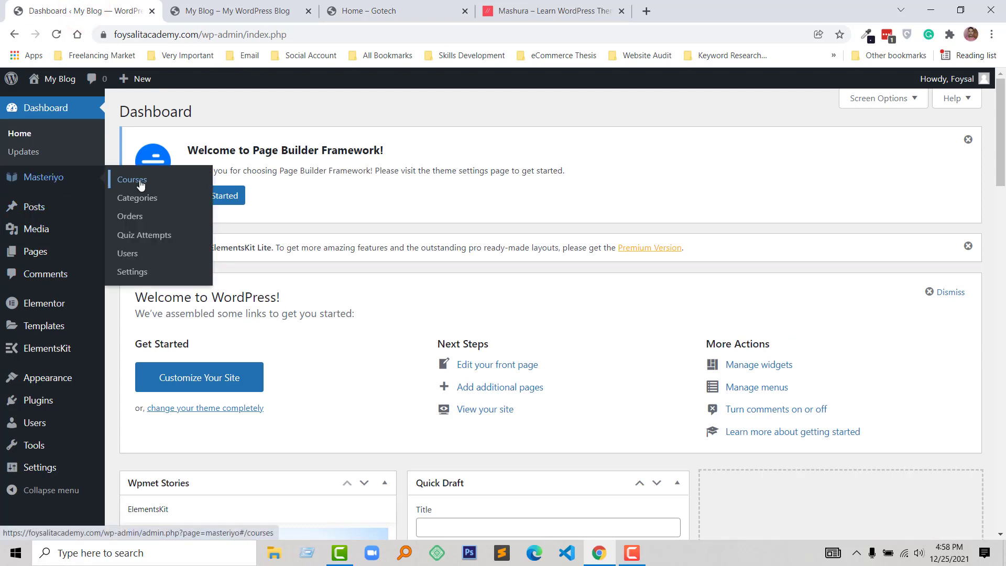
pyautogui.click(157, 182)
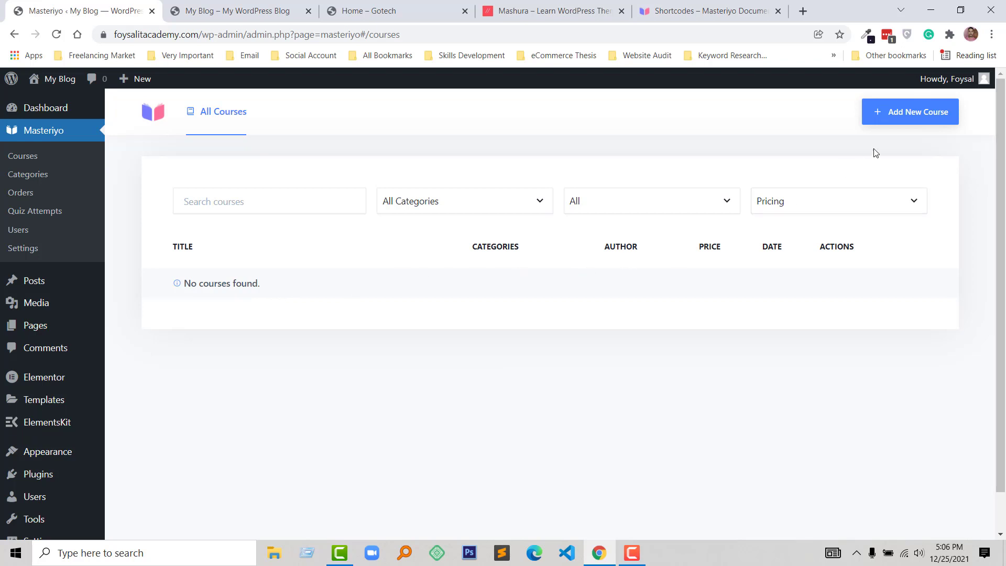
pyautogui.click(912, 119)
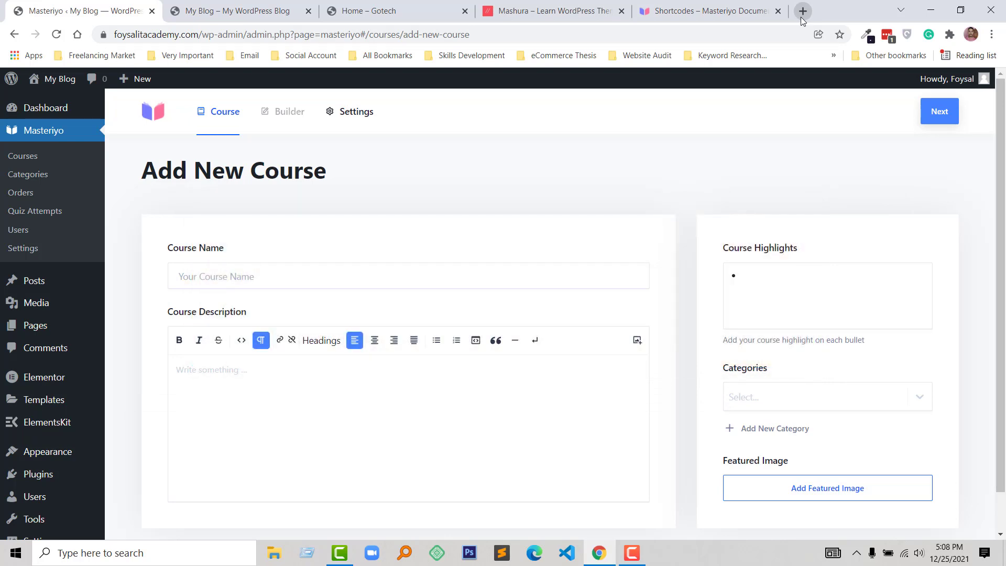
# Search Google for "ecommercethesis" in a new browser tab and open that site's Advanced Shopify Course page.
pyautogui.click(803, 13)
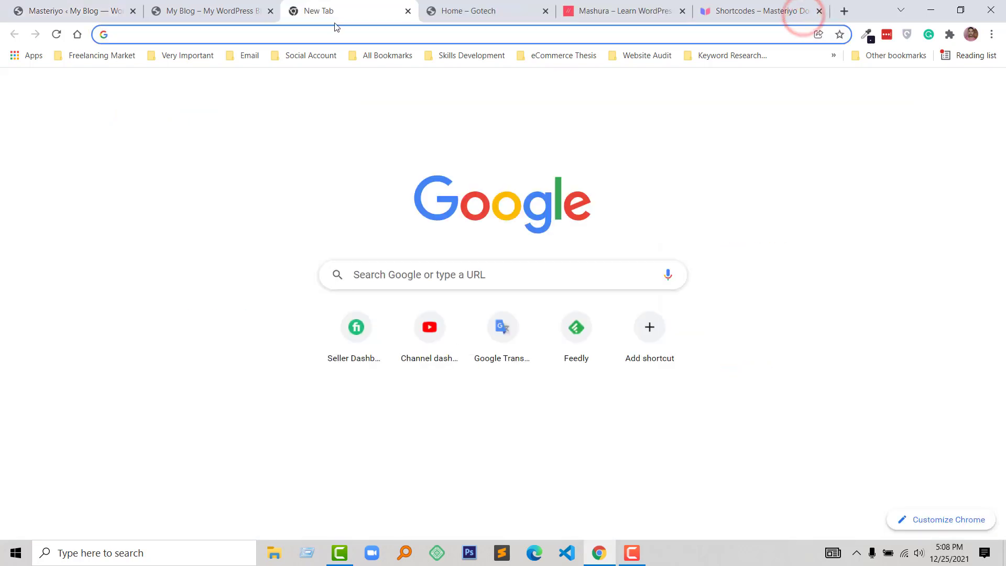
pyautogui.write('ec')
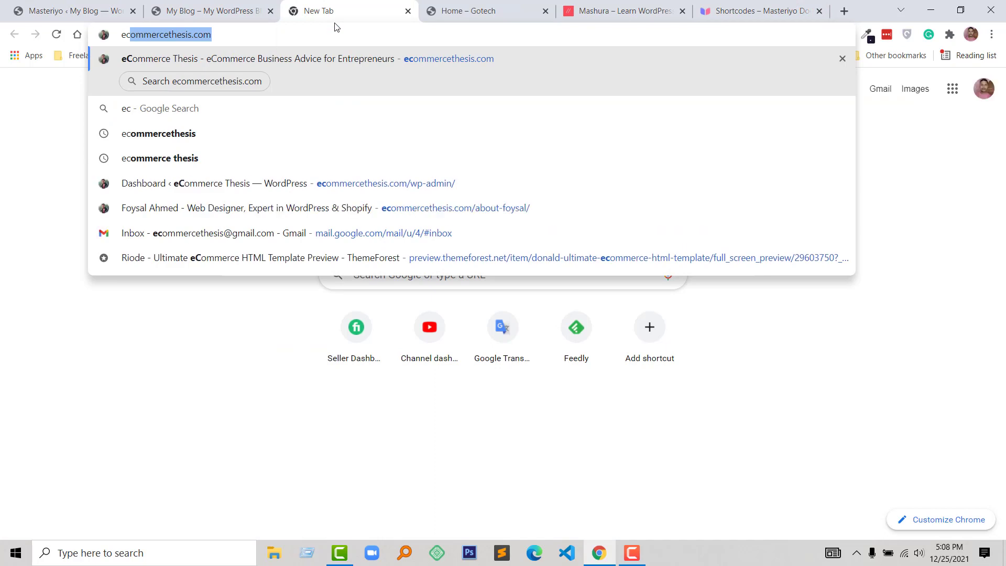
pyautogui.doubleClick(158, 35)
pyautogui.hotkey('ctrl', 'c')
pyautogui.press('BackSpace')
pyautogui.doubleClick(166, 37)
pyautogui.hotkey('ctrl', 'v')
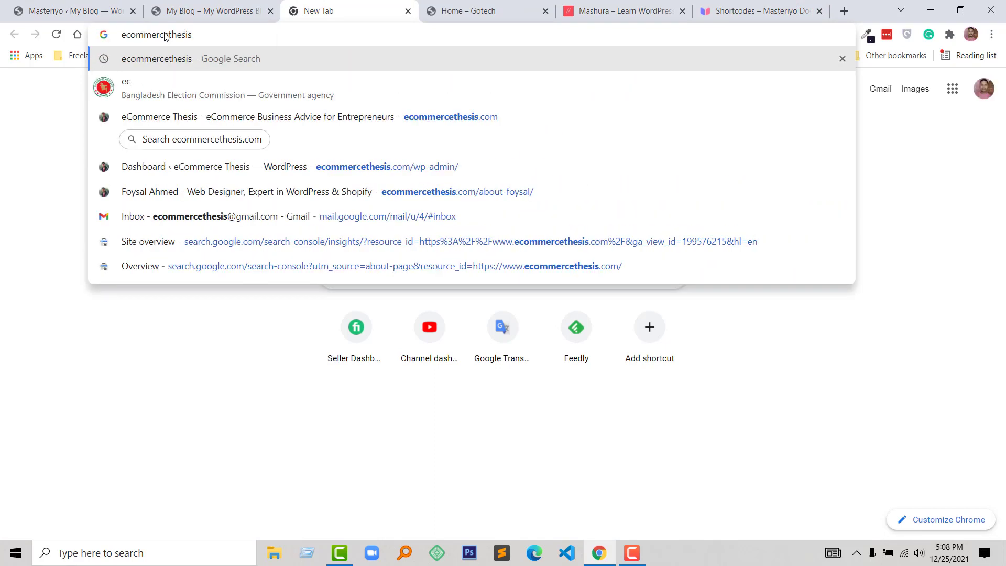
pyautogui.press('Return')
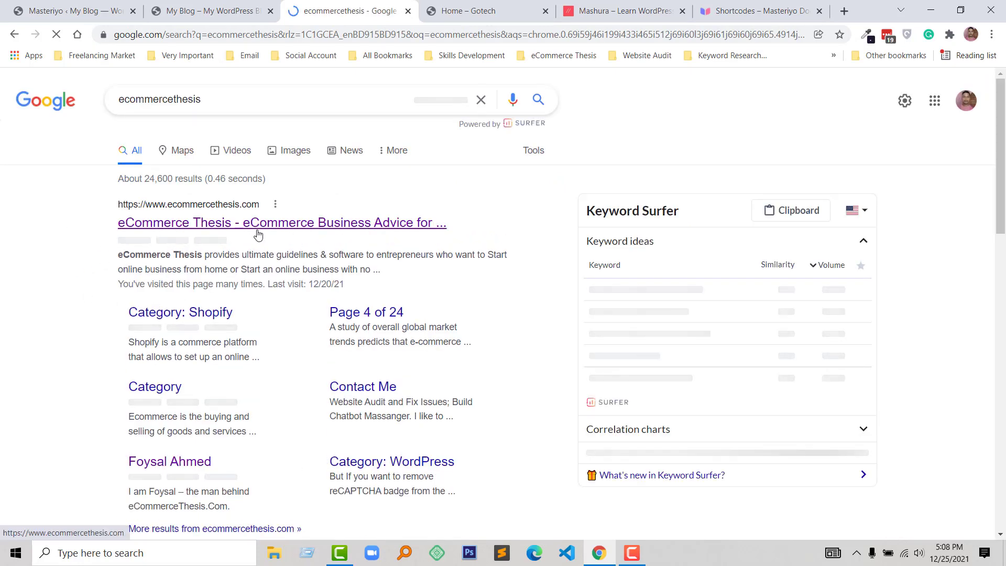
pyautogui.click(310, 223)
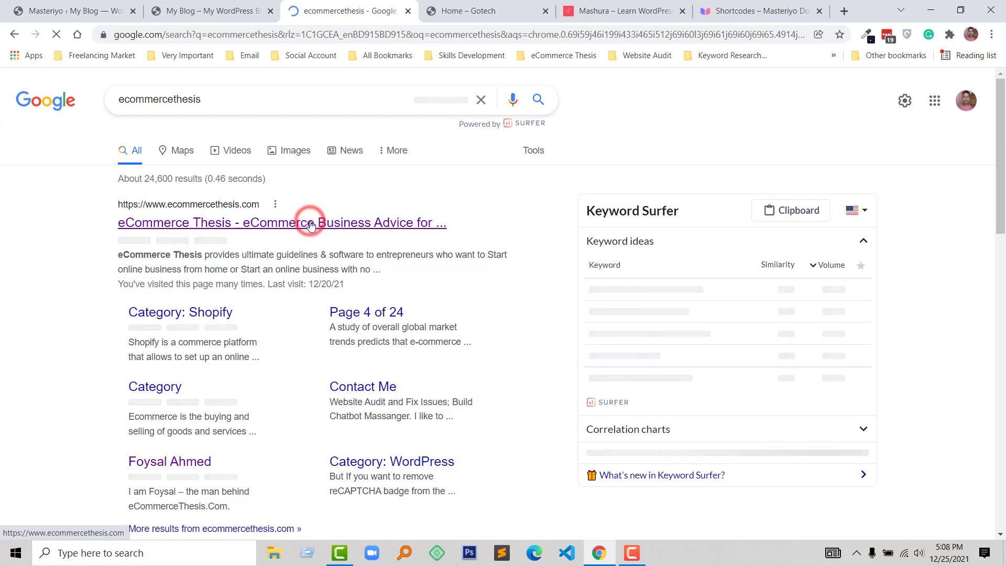
pyautogui.click(245, 34)
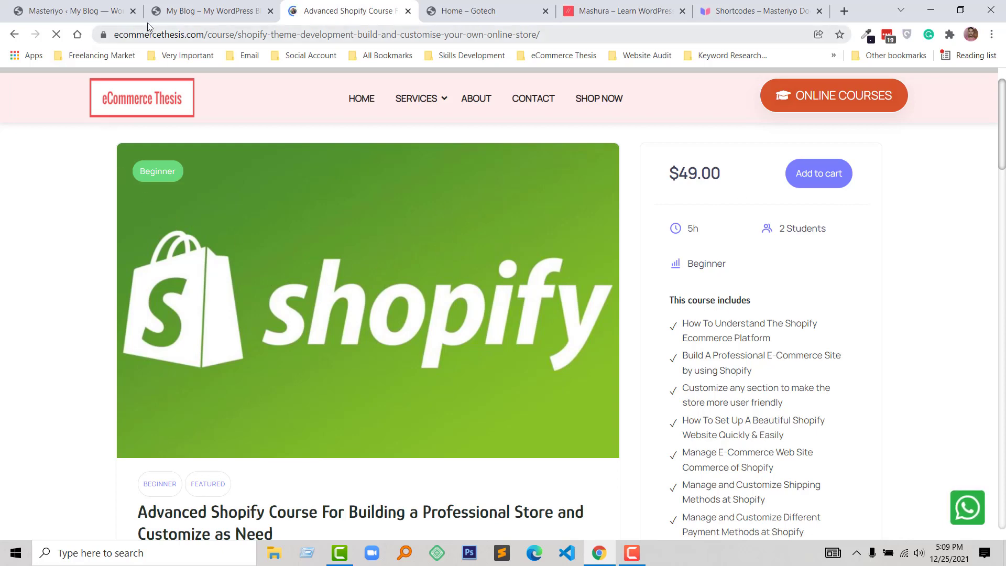
# Copy the title "Advanced Shopify Course For Building a Professional Store and Customize as Need" from the Shopify course page into the Course Name.
pyautogui.click(199, 11)
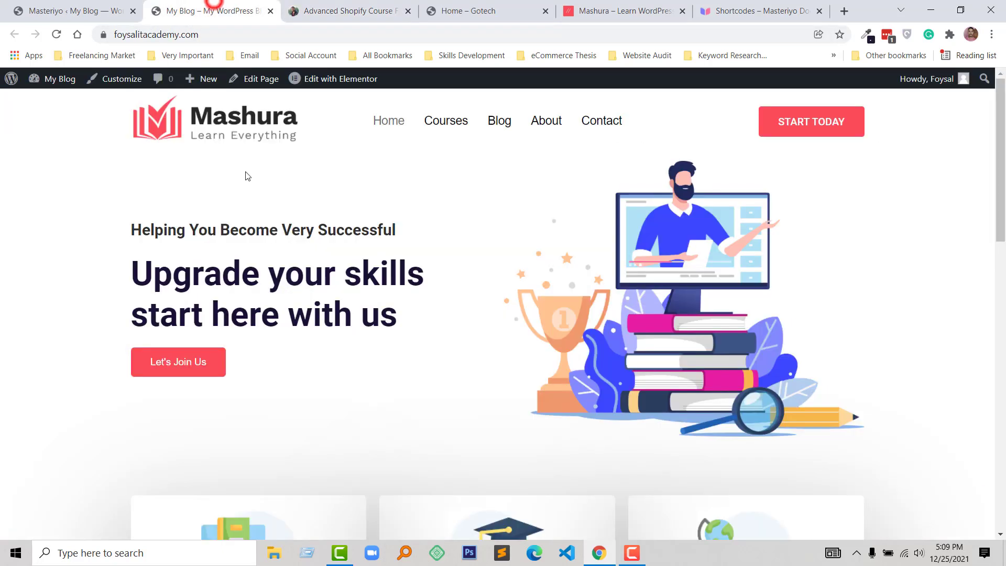
pyautogui.click(87, 10)
pyautogui.click(211, 11)
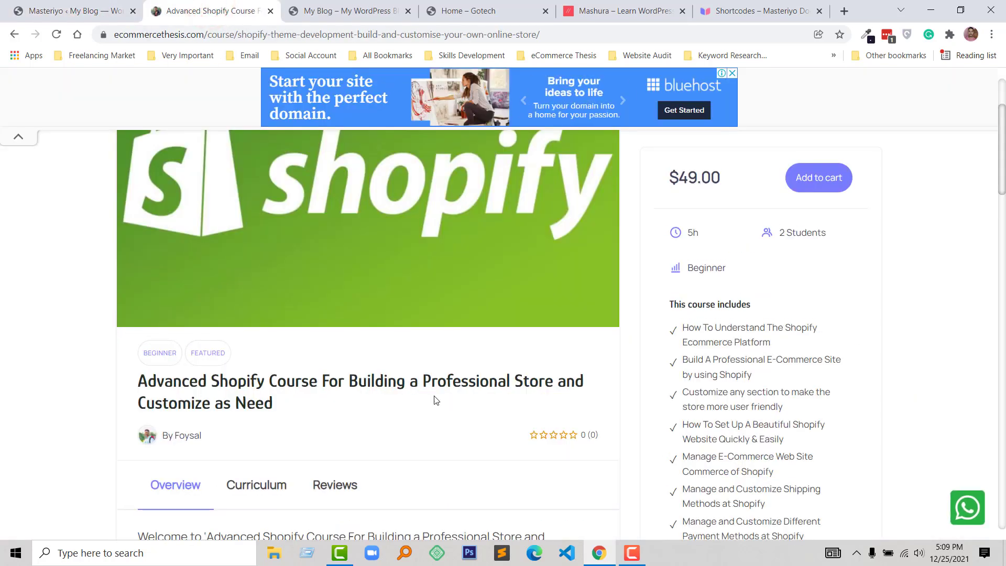
pyautogui.tripleClick(274, 405)
pyautogui.hotkey('ctrl', 'c')
pyautogui.rightClick(168, 397)
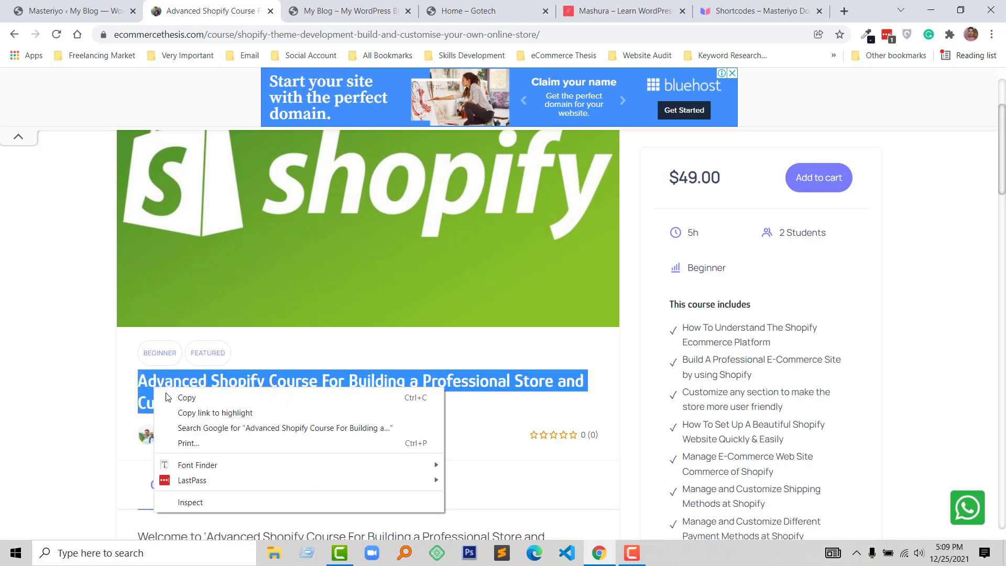
pyautogui.click(167, 397)
pyautogui.click(68, 10)
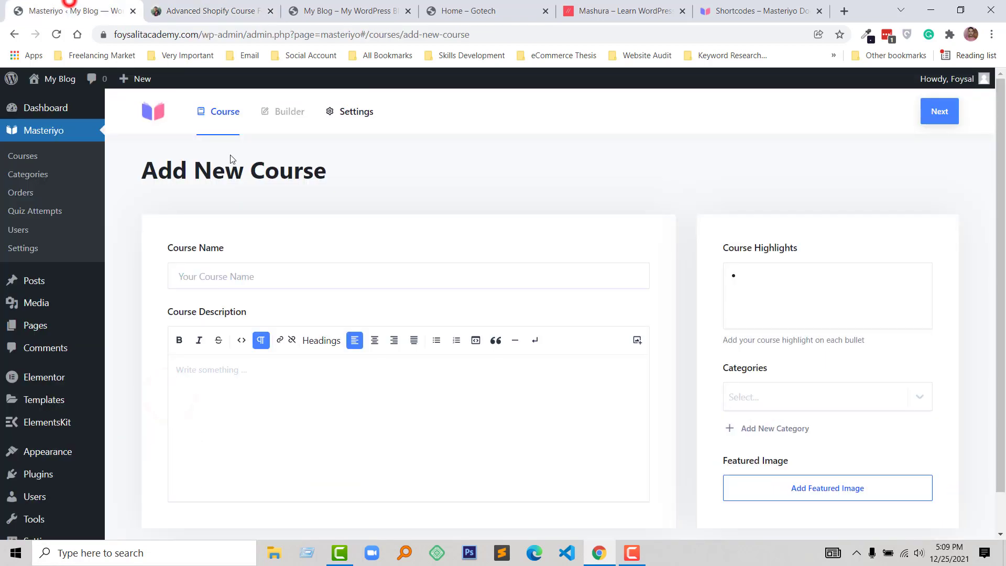
pyautogui.click(224, 281)
pyautogui.hotkey('ctrl', 'v')
# Copy the Shopify course page's overview text, including the "Who this course is for:" list, into the Course Description.
pyautogui.hotkey('ctrl', 'Tab')
pyautogui.scroll(-10, 470, 289)
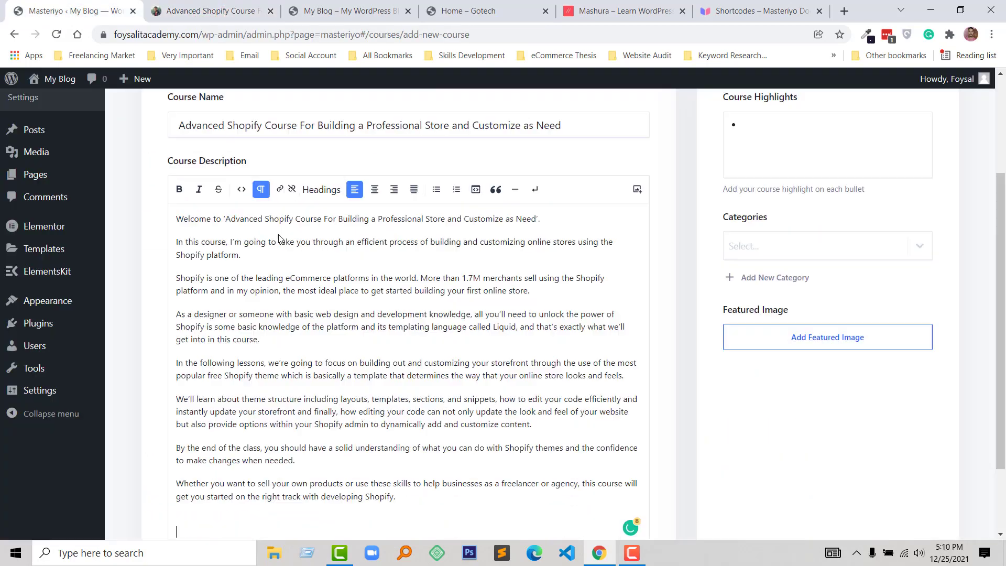
pyautogui.scroll(-2, 298, 266)
pyautogui.write('So, if you’re ready to get started, click on the next video and I’ll see you on the inside. Who this course is for: Anyone wants to work With E-Commerce Everybody Wants to earn at least 1000$ monthly Take this course if you’re ready to work hard to build your Shopify website Take this course if you’ve decided Shopify is the right eCommerce website platform for you Don’t take this course if you cannot take photos, write sales copy, or don’t have a basic comfort with online tools')
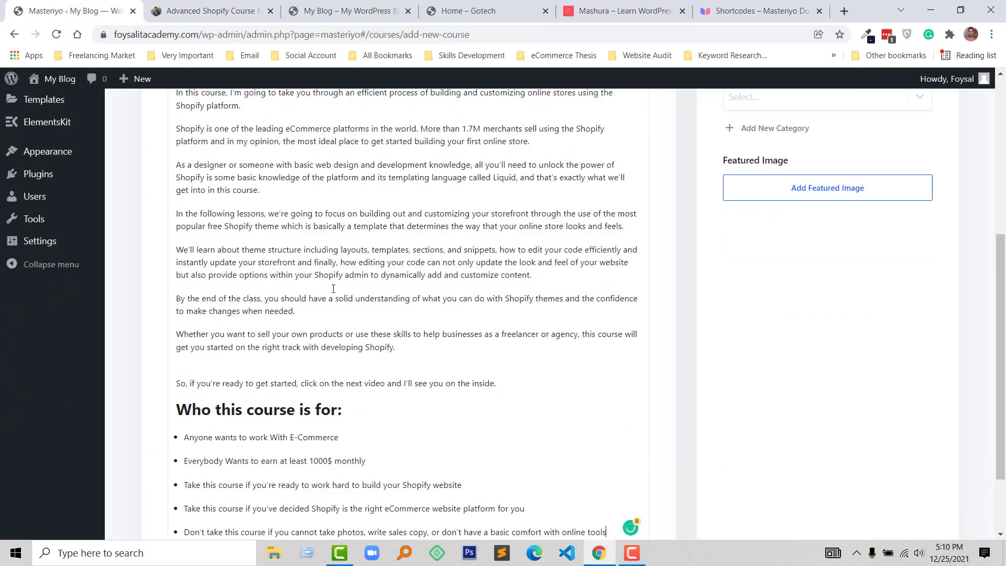
pyautogui.scroll(-2, 498, 315)
pyautogui.scroll(8, 471, 295)
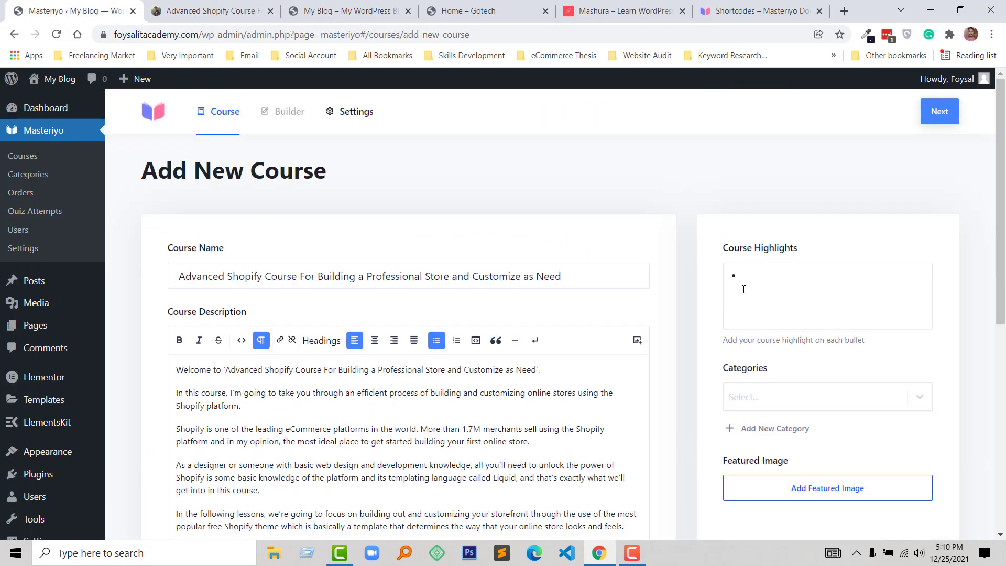
# Copy the whole "This course includes" list from the Shopify course page into the Course Highlights.
pyautogui.click(160, 5)
pyautogui.scroll(5, 681, 322)
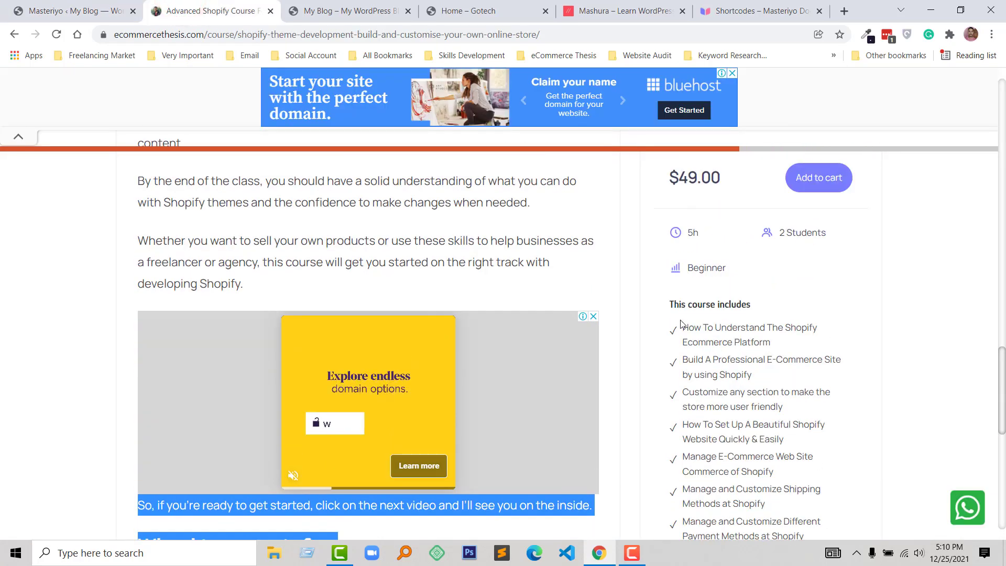
pyautogui.moveTo(670, 321); pyautogui.dragTo(754, 398)
pyautogui.scroll(-5, 707, 357)
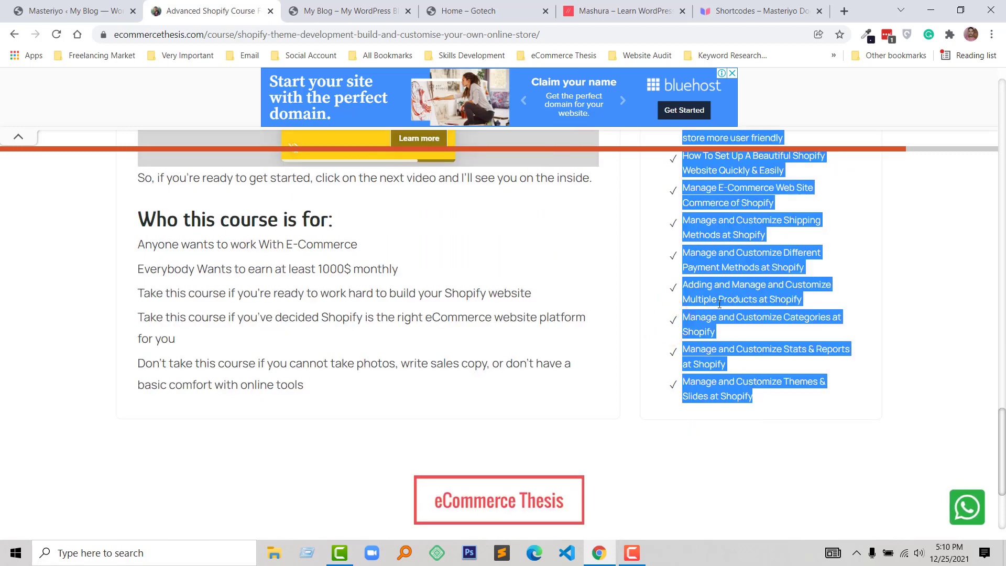
pyautogui.click(345, 10)
pyautogui.click(96, 5)
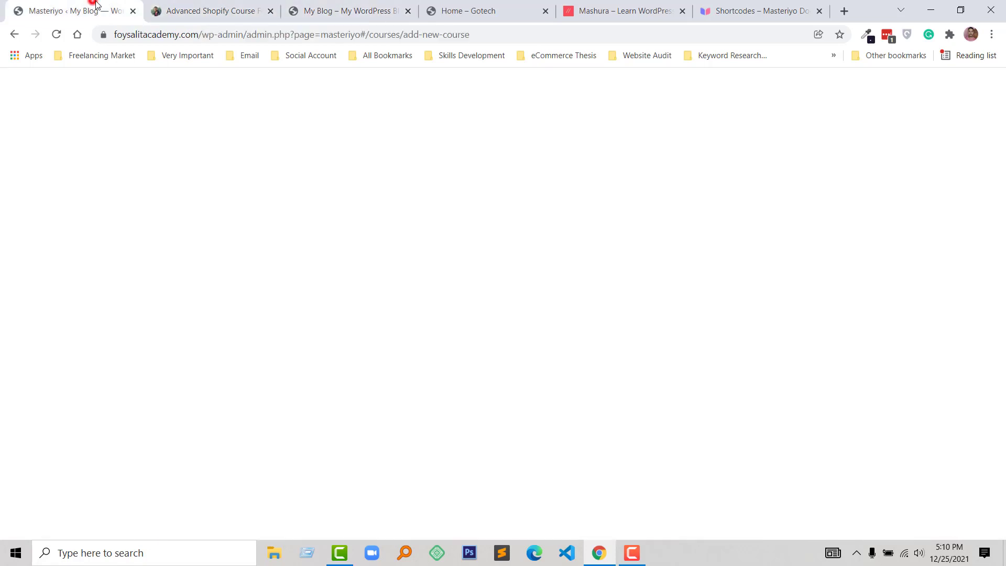
pyautogui.click(769, 291)
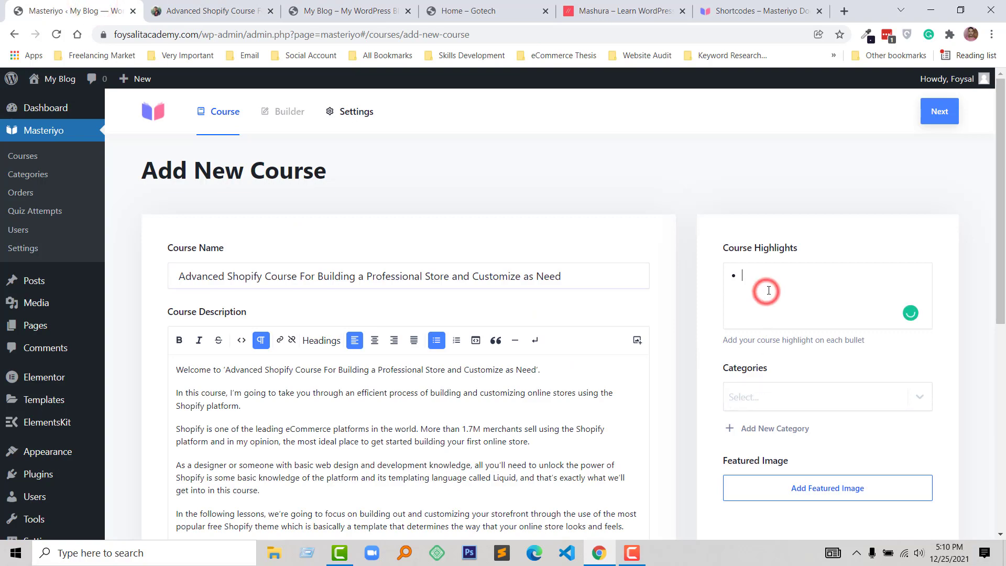
pyautogui.write('How To Understand The Shopify Ecommerce Platform Build A Professional E-Commerce Site by using Shopify Customize any section to make the store more user friendly How To Set Up A Beautiful Shopify Website Quickly & Easily Manage E-Commerce Web Site Commerce of Shopify Manage and Customize Shipping Methods at Shopify Manage and Customize Different Payment Methods at Shopify Adding and Manage and Customize Multiple Products at Shopify Manage and Customize Categories at Shopify Manage and Customize Stats & Reports at Shopify Manage and Customize Themes & Slides at Shopify')
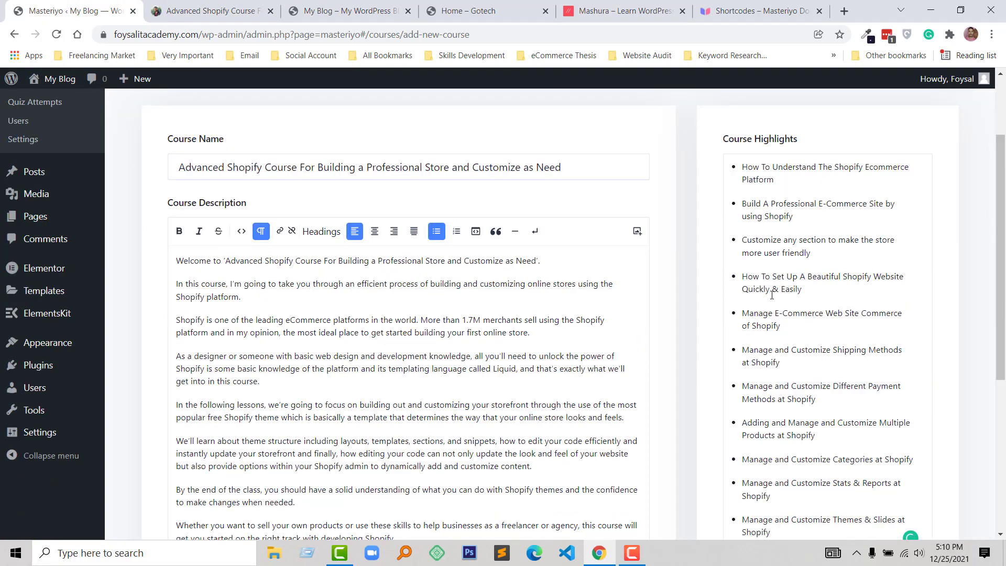
pyautogui.scroll(-4, 772, 295)
pyautogui.scroll(6, 774, 297)
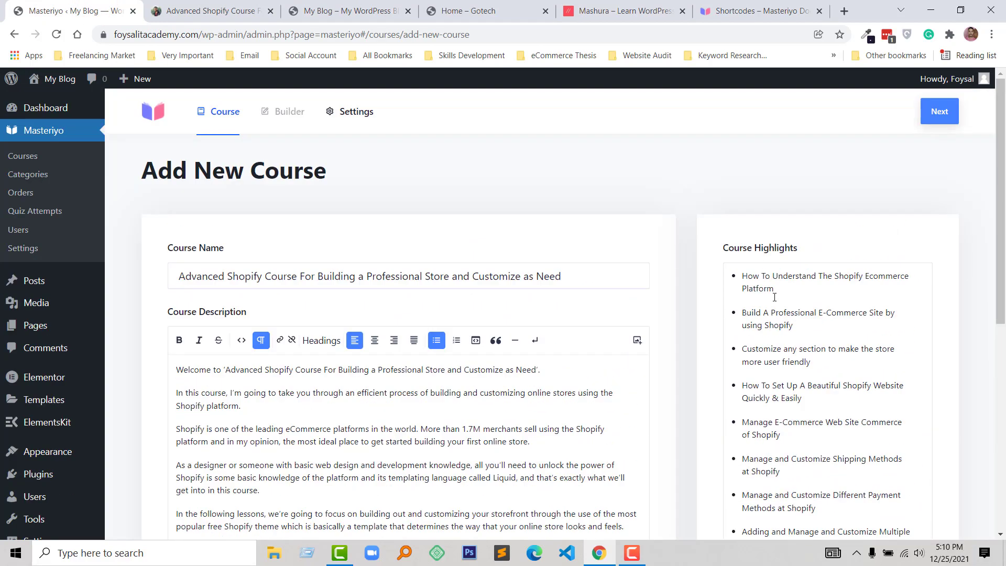
# Check the Shopify course page for further details, then return to the new course form.
pyautogui.click(161, 5)
pyautogui.scroll(-4, 765, 337)
pyautogui.scroll(7, 765, 334)
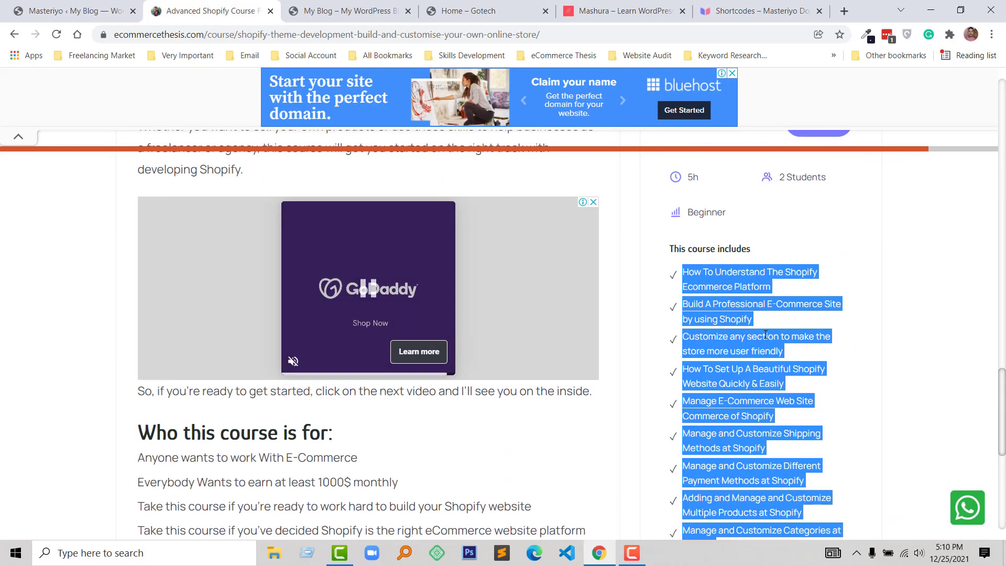
pyautogui.hotkey('ctrl', 'shift', 'Tab')
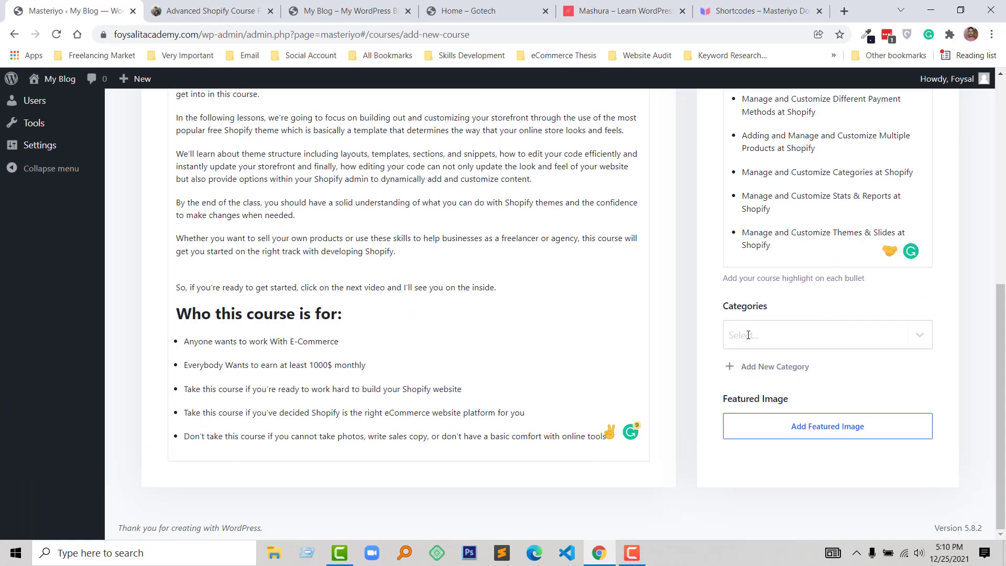
# Try to find an existing "Shopify" category for the course, using the word from the course name.
pyautogui.scroll(5, 748, 335)
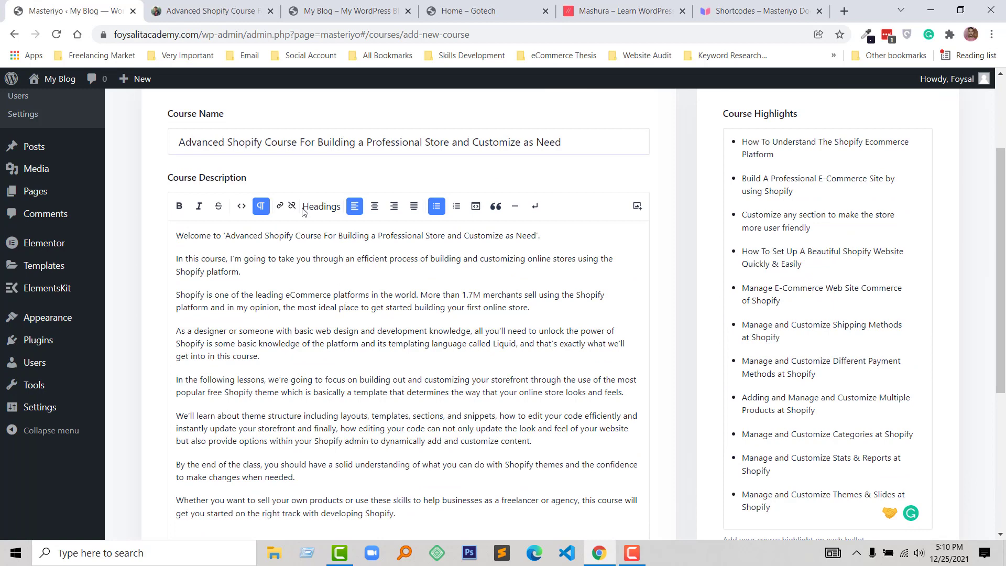
pyautogui.click(254, 144)
pyautogui.doubleClick(254, 144)
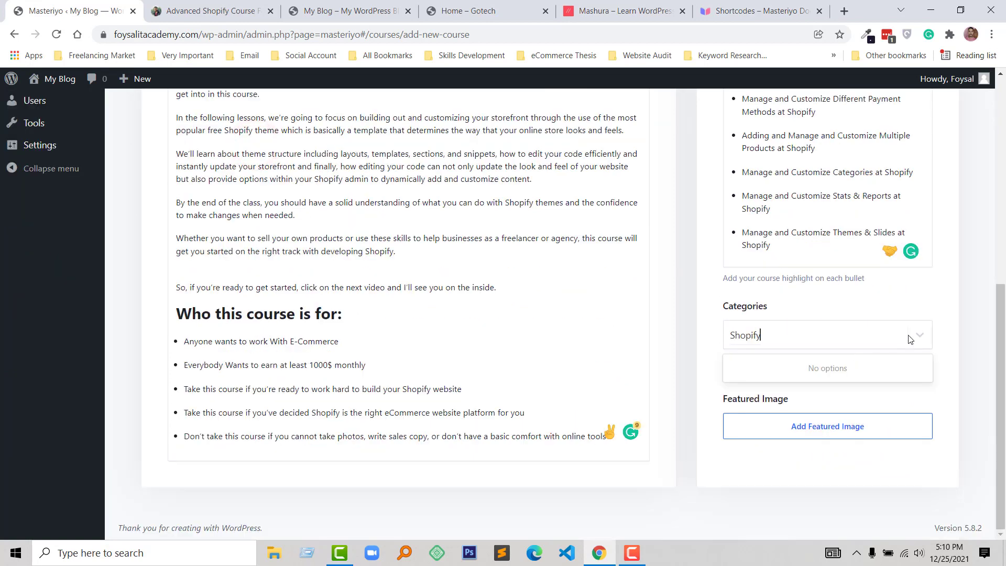
pyautogui.click(918, 335)
pyautogui.click(917, 335)
pyautogui.click(705, 359)
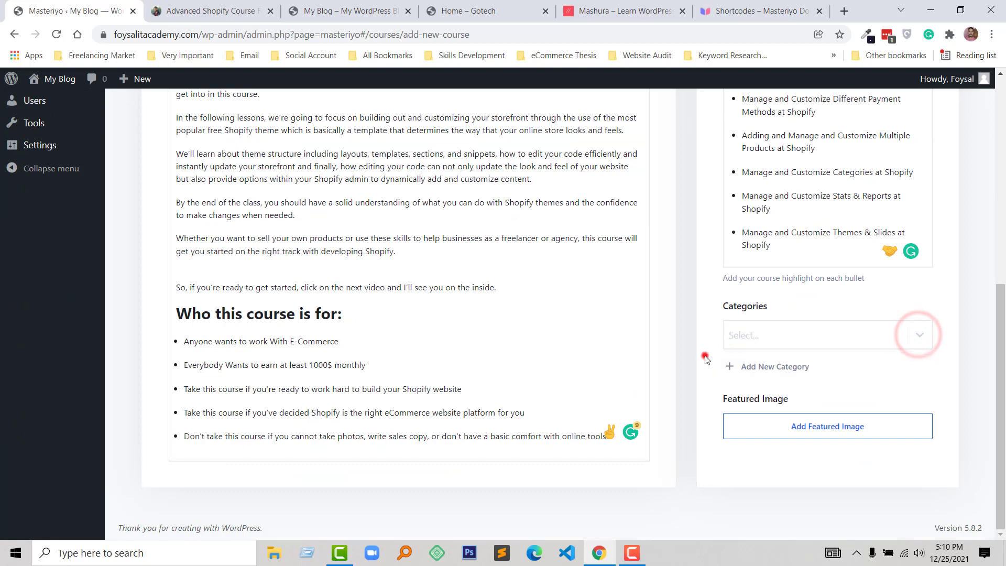
# Create a new course category named "Shopify" and assign it to the course.
pyautogui.click(758, 366)
pyautogui.click(363, 198)
pyautogui.write('Shopify')
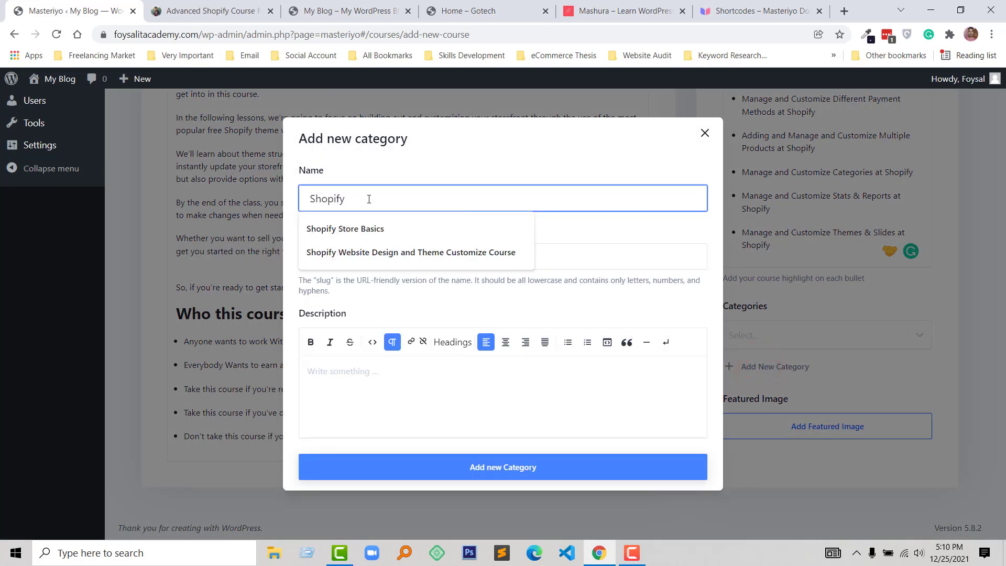
pyautogui.click(470, 475)
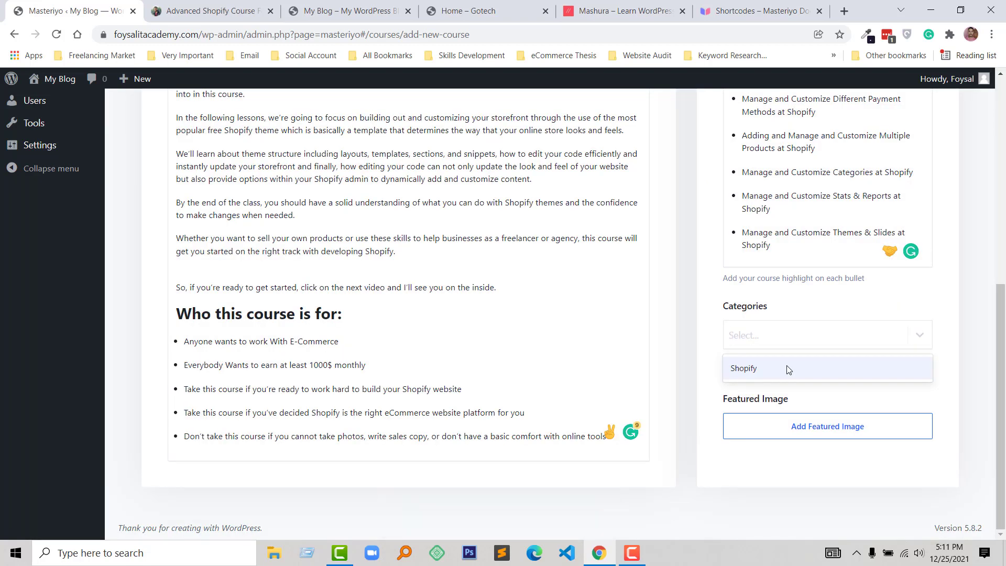
pyautogui.click(788, 370)
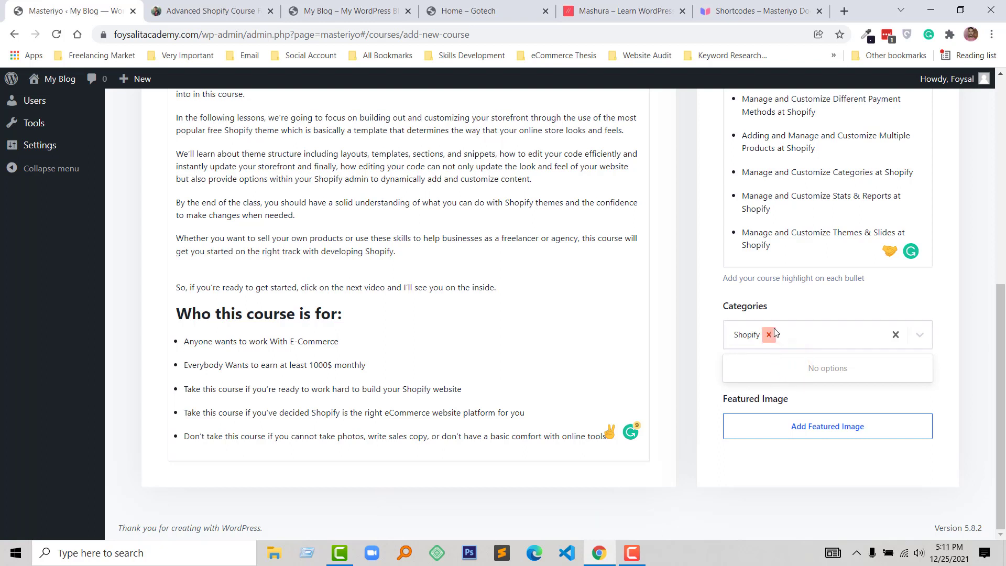
# Set the Shopify-Web-Design image with the Shopify logo as the course's featured image.
pyautogui.click(710, 346)
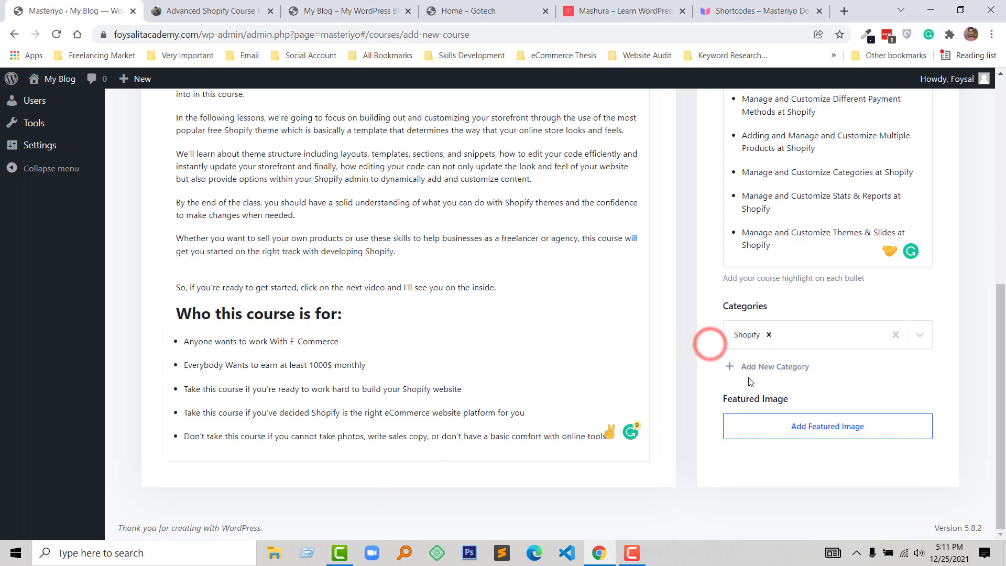
pyautogui.click(820, 426)
pyautogui.click(955, 462)
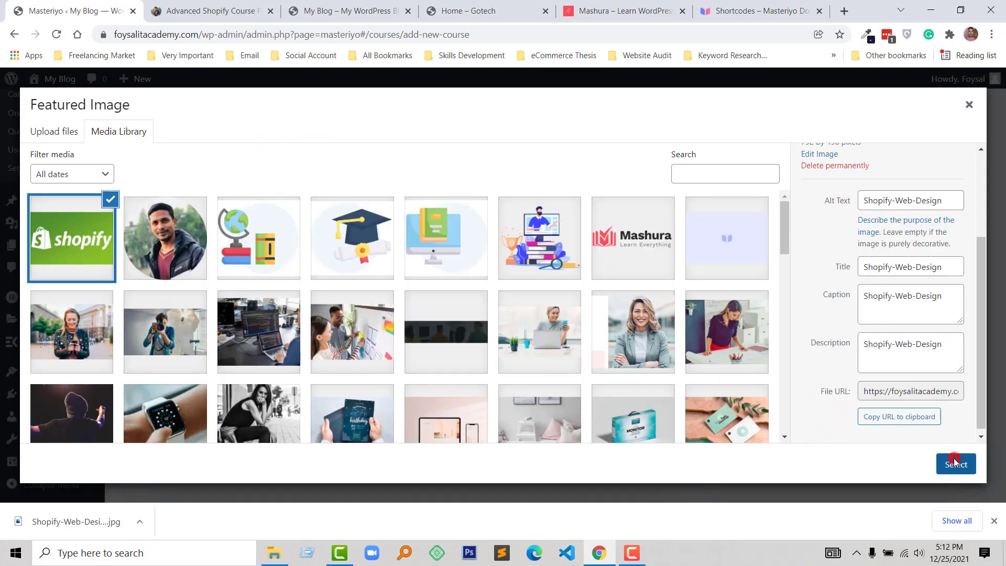
# Review the completed new course form, then save it and continue to the course builder.
pyautogui.scroll(2, 756, 382)
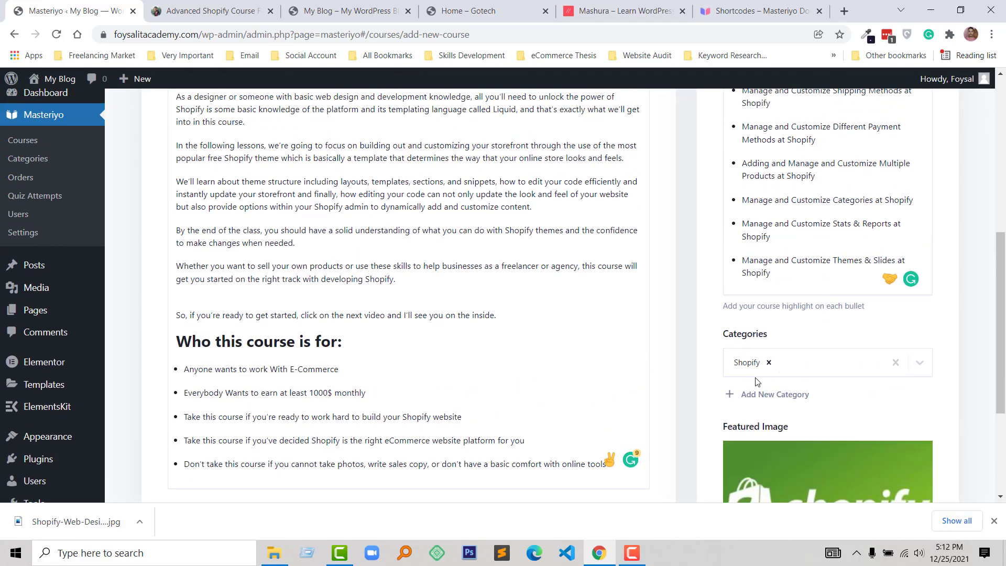
pyautogui.scroll(8, 756, 381)
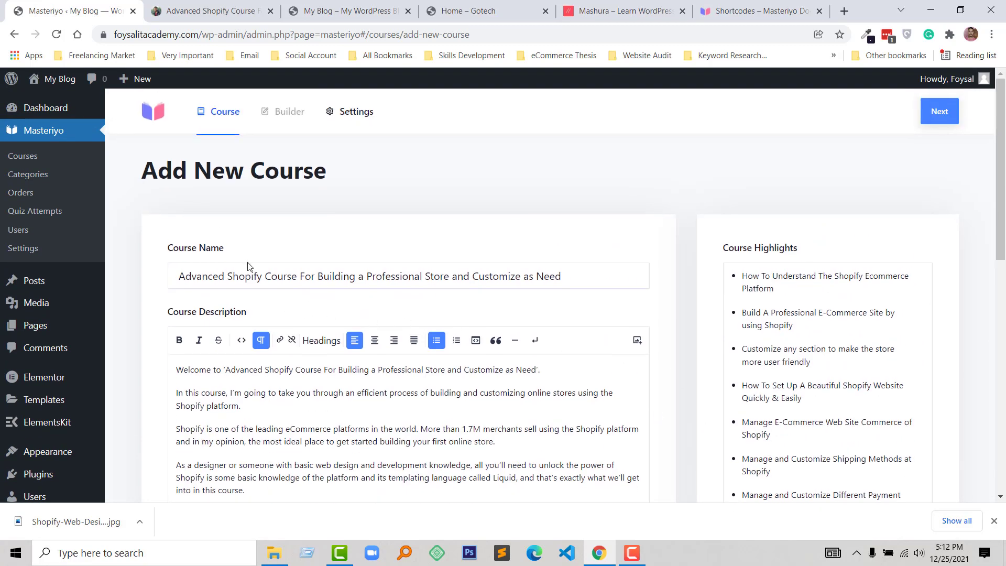
pyautogui.scroll(-7, 708, 276)
pyautogui.scroll(7, 725, 285)
pyautogui.click(939, 111)
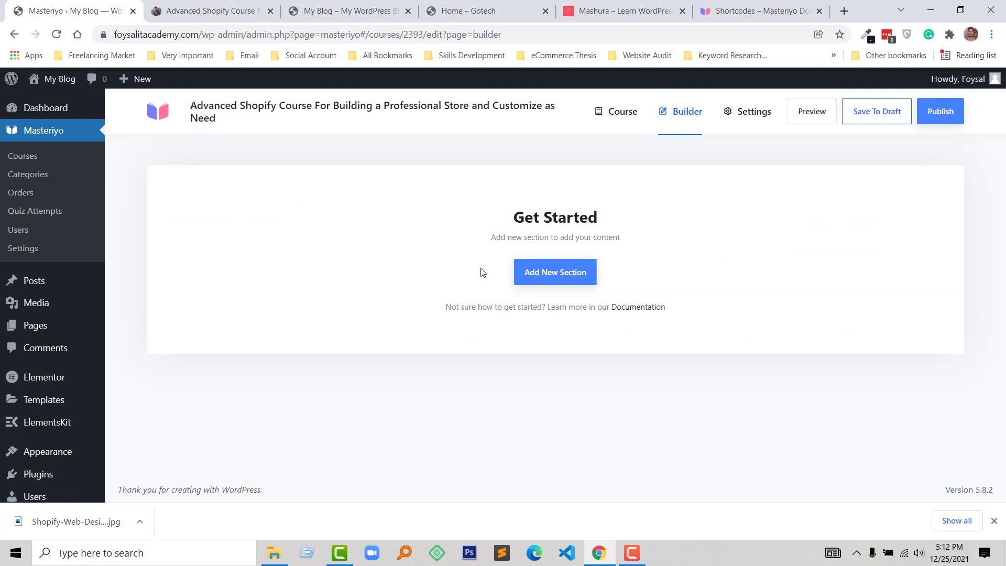
# Add a course section named "Overview of Advanced Shopify Course".
pyautogui.click(581, 274)
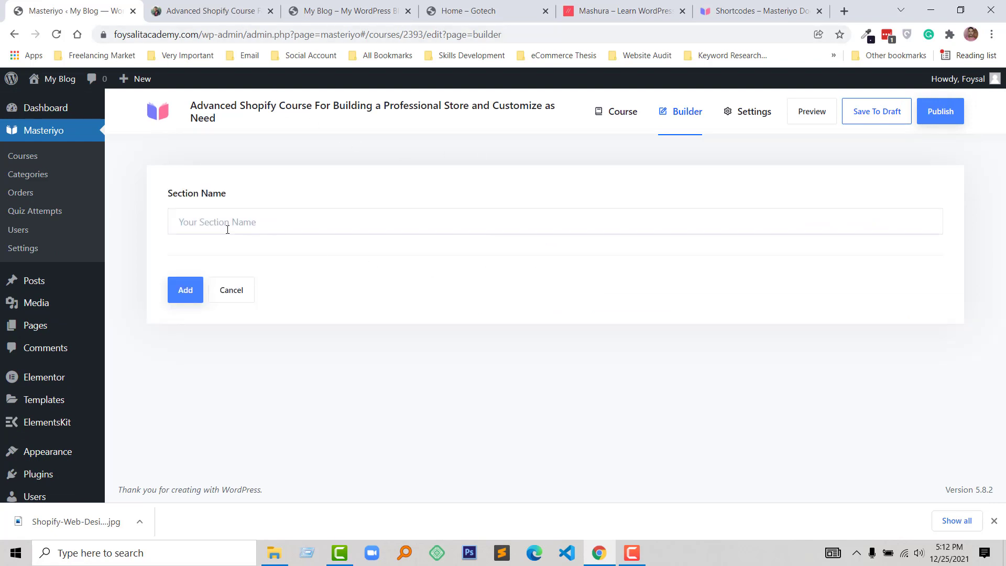
pyautogui.click(238, 222)
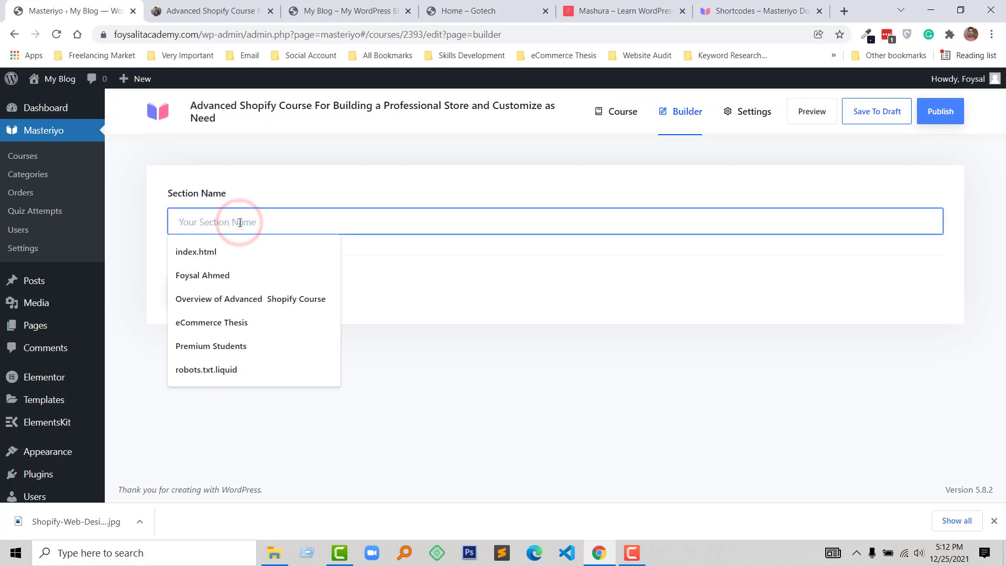
pyautogui.click(278, 297)
pyautogui.click(185, 291)
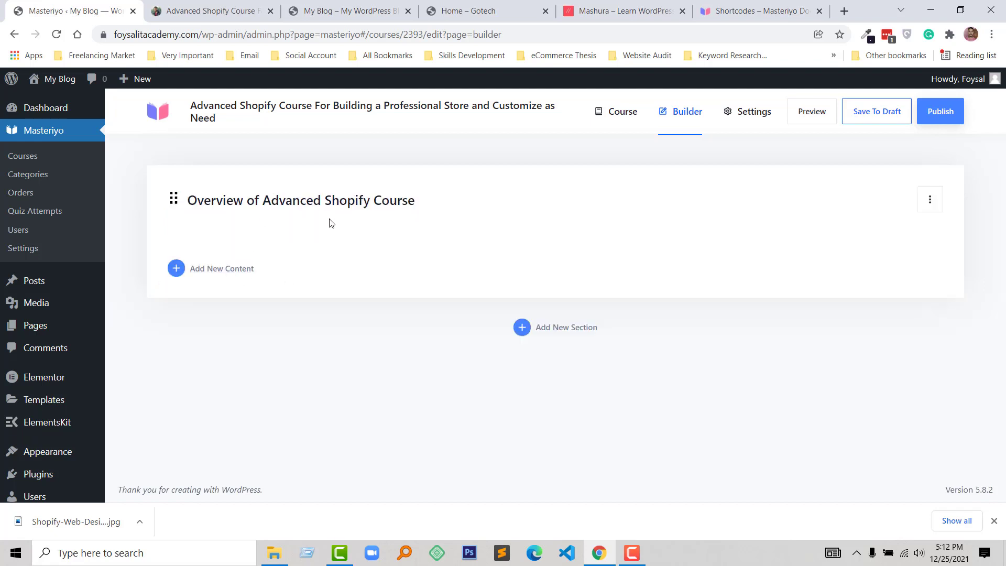
# Start a new lesson in the "Overview of Advanced Shopify Course" section and name it "Intro".
pyautogui.click(226, 269)
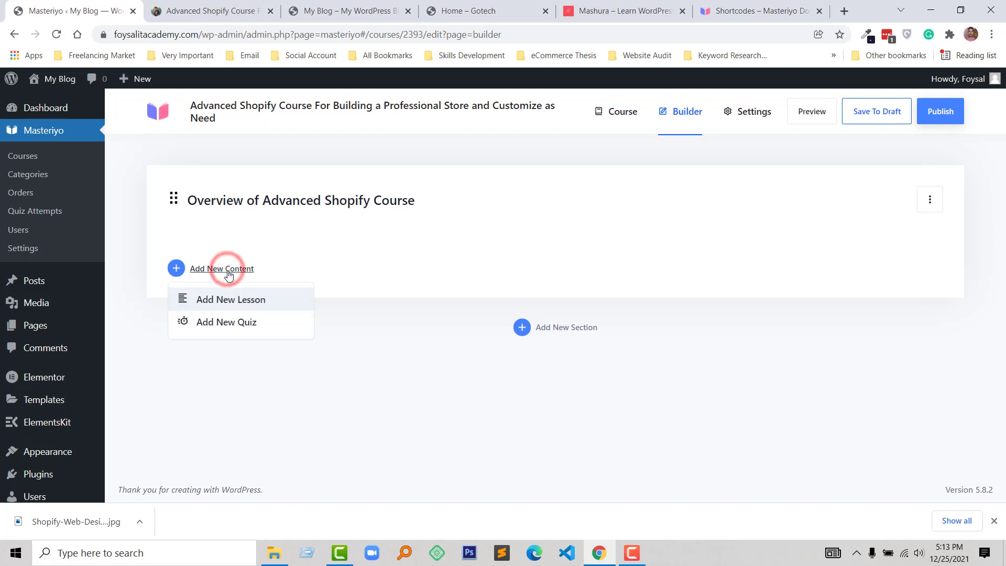
pyautogui.click(257, 305)
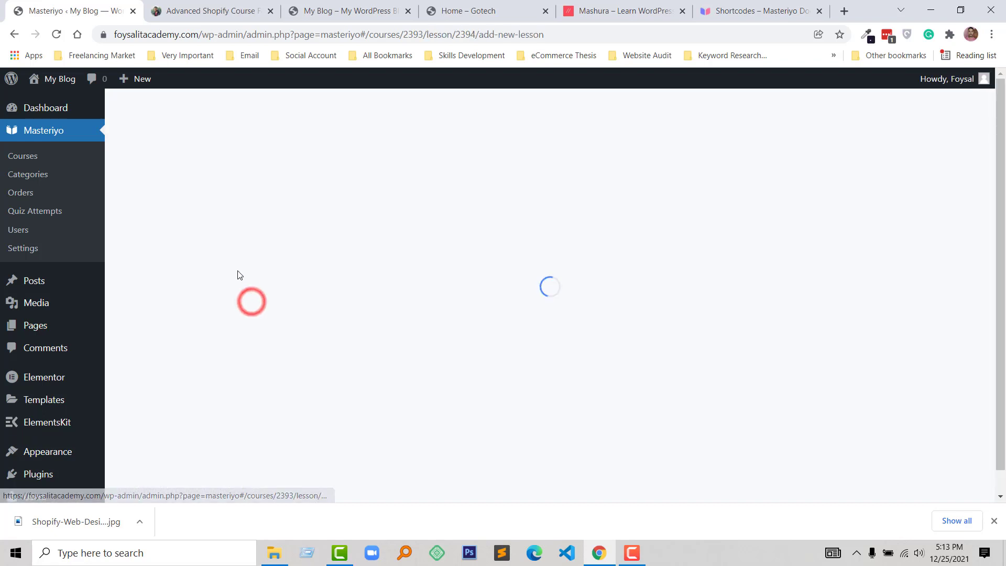
pyautogui.click(219, 296)
pyautogui.write('Intro')
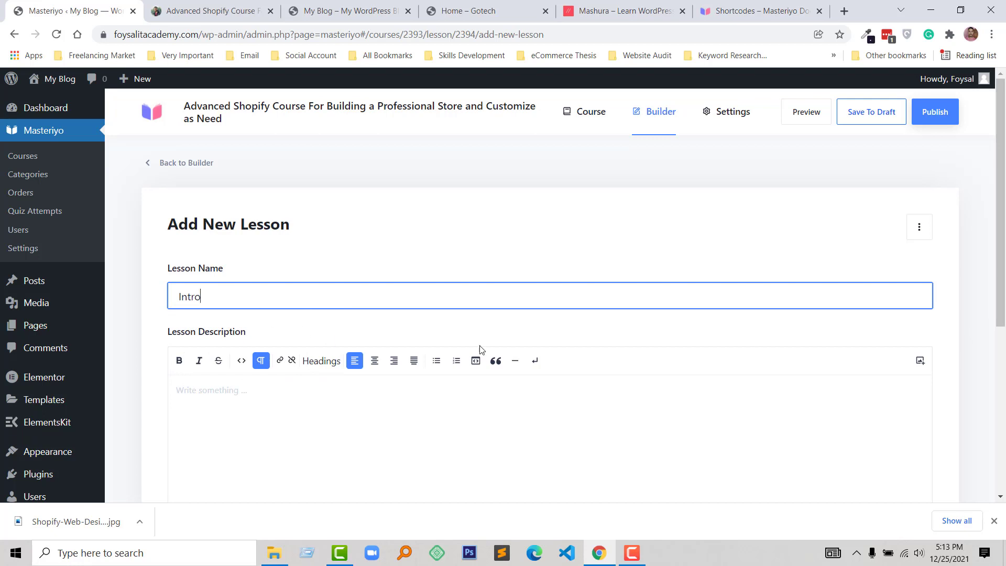
# Fill the lesson description with the "Lorem Ipsum is simply dummy text" paragraph copied from the Lorem Ipsum website.
pyautogui.scroll(-3, 481, 349)
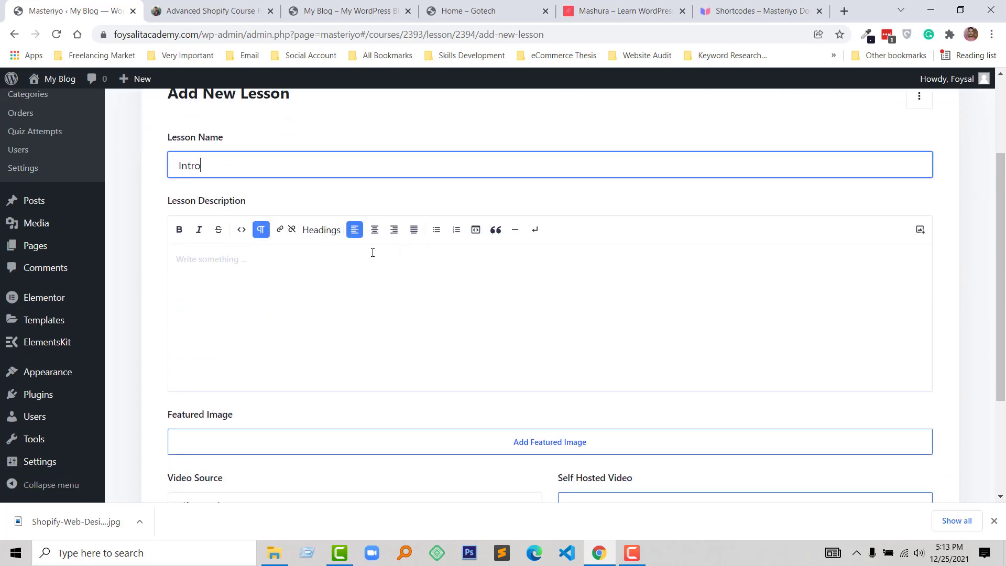
pyautogui.click(844, 11)
pyautogui.click(66, 11)
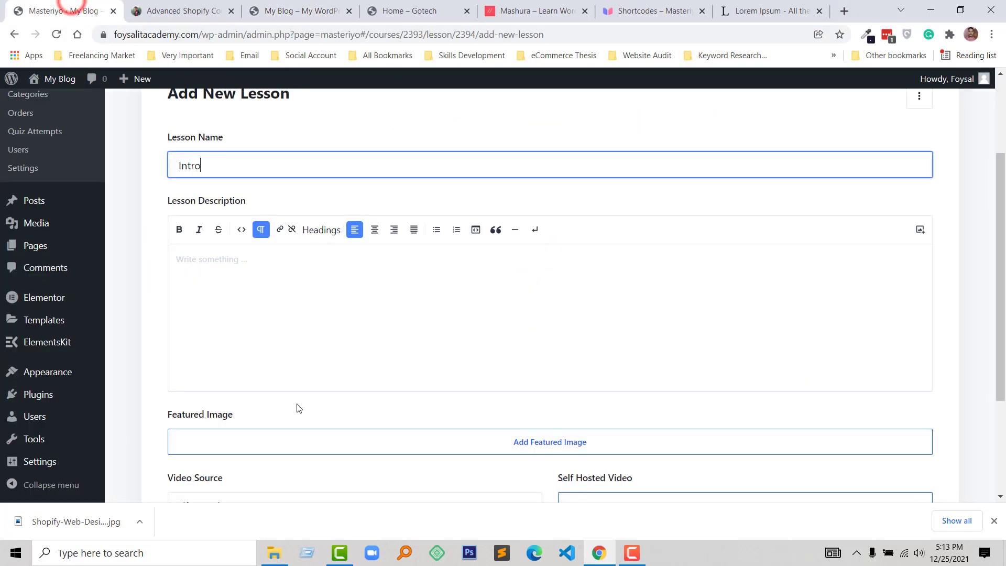
pyautogui.click(238, 307)
pyautogui.write("Lorem Ipsum is simply dummy text of the printing and typesetting industry. Lorem Ipsum has been the industry's standard dummy text ever since the 1500s, when an unknown printer took a galley of type and scrambled it to make a type specimen book. It has survived not only five centuries, but also the leap into electronic typesetting, remaining essentially unchanged. It was popularised in the 1960s with the release of Letraset sheets containing Lorem Ipsum passages, and more recently with desktop publishing software like Aldus PageMaker including versions of Lorem Ipsum.")
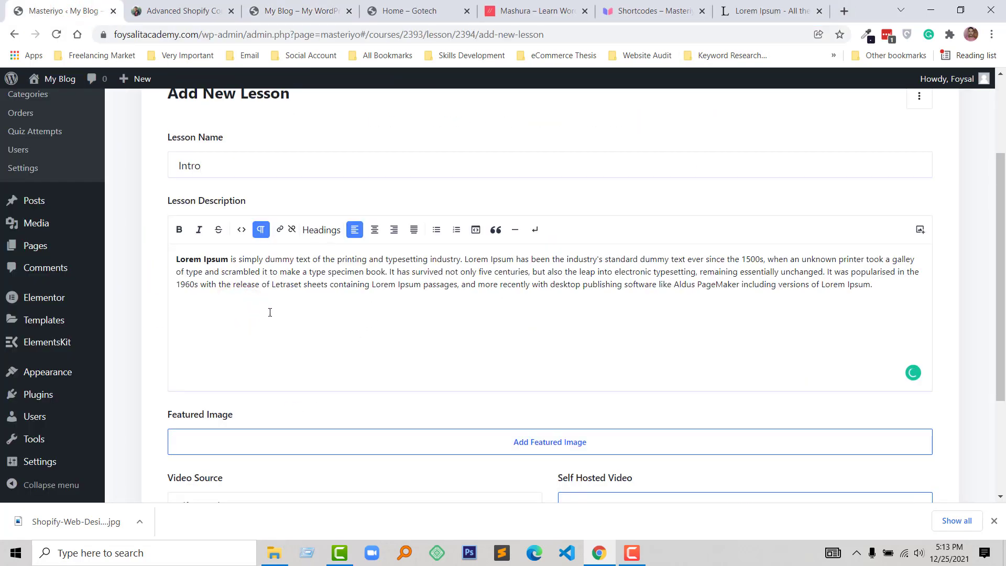
# Add the Intro lesson with the video source left at Self Hosted, and publish the course.
pyautogui.scroll(-2, 288, 314)
pyautogui.scroll(-2, 288, 314)
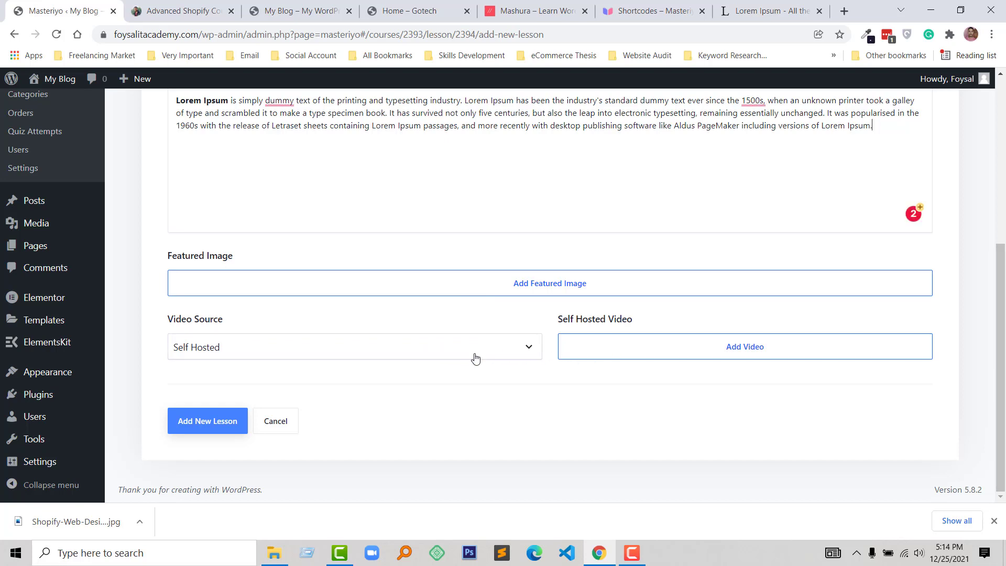
pyautogui.click(229, 427)
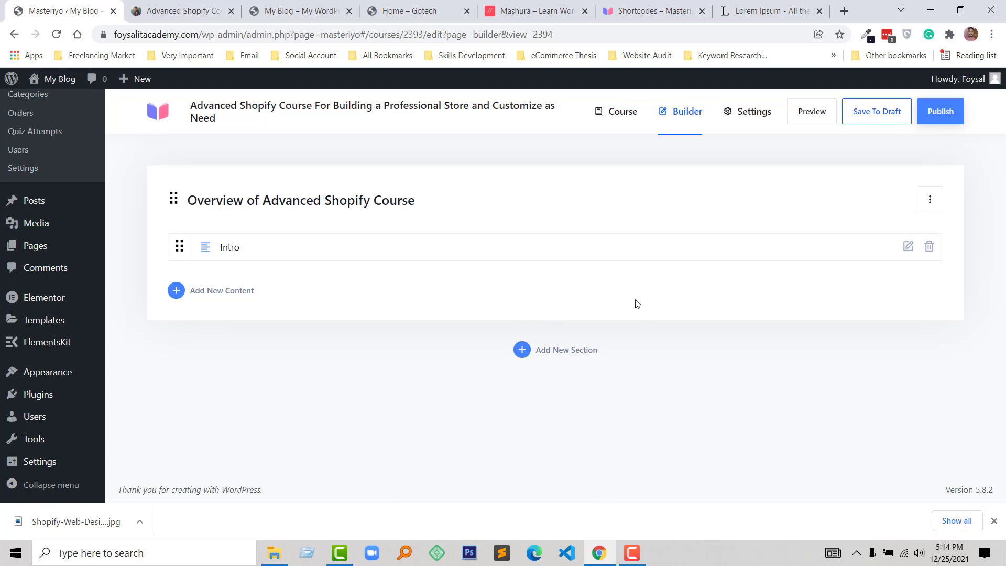
pyautogui.click(938, 111)
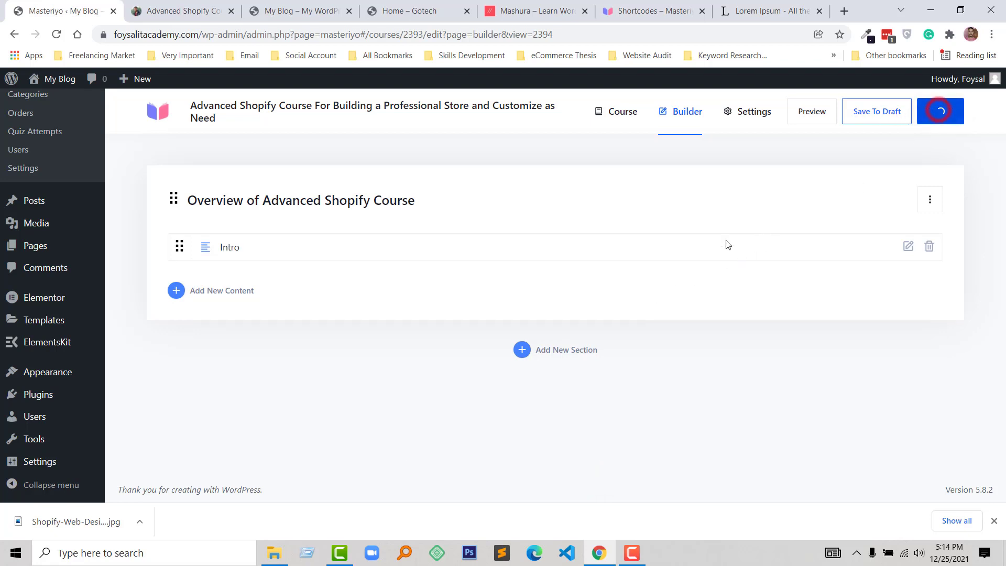
# Set the course difficulty to Beginner in the course's general settings.
pyautogui.click(753, 116)
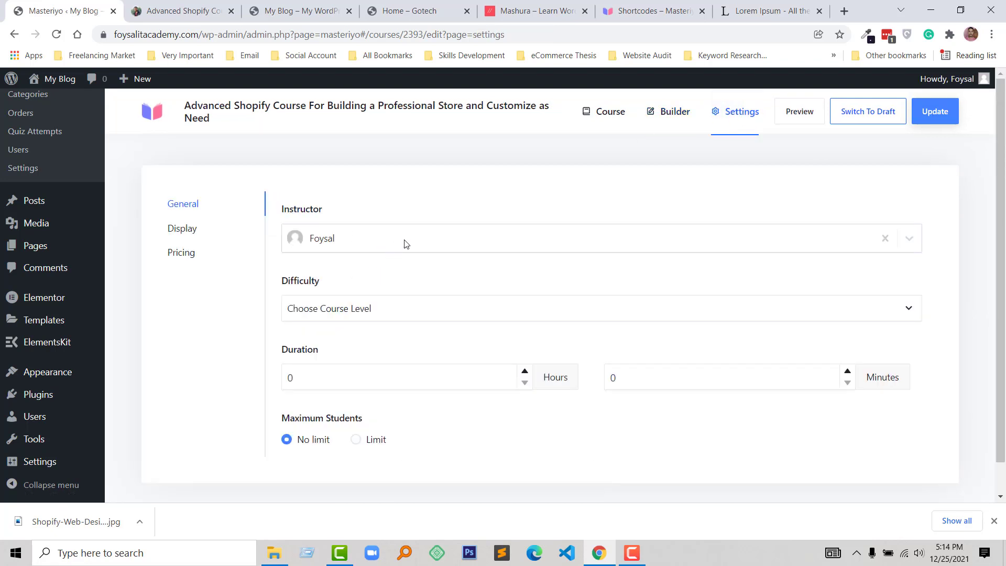
pyautogui.click(411, 313)
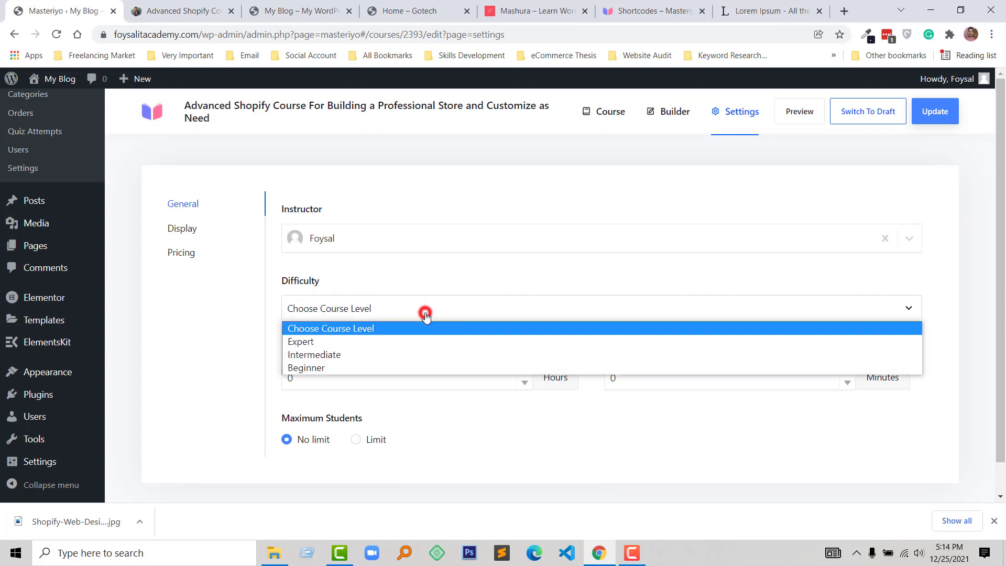
pyautogui.click(358, 365)
pyautogui.scroll(-1, 309, 354)
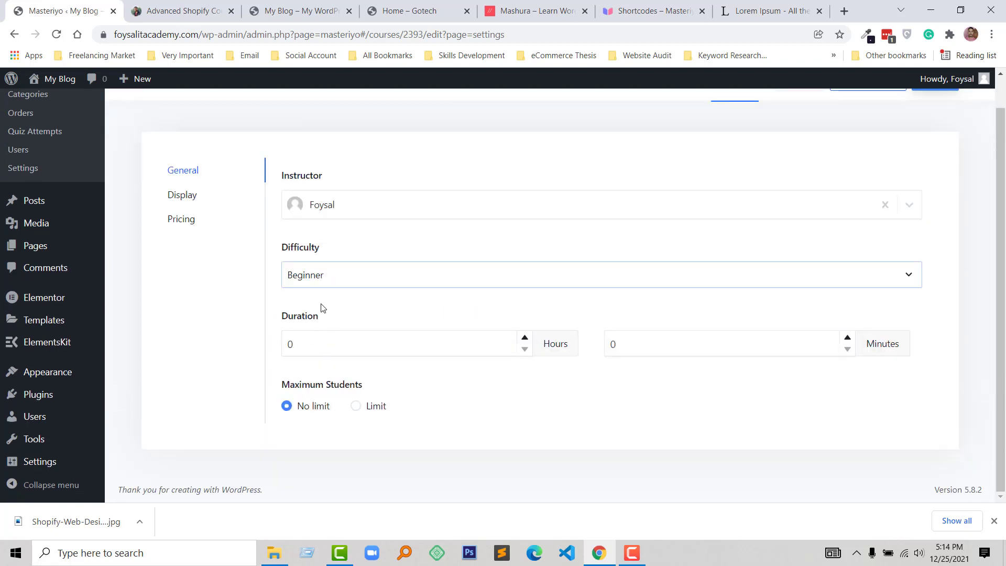
# Set the course duration to 2 hours, keeping the number of students unlimited.
pyautogui.click(322, 300)
pyautogui.doubleClick(301, 348)
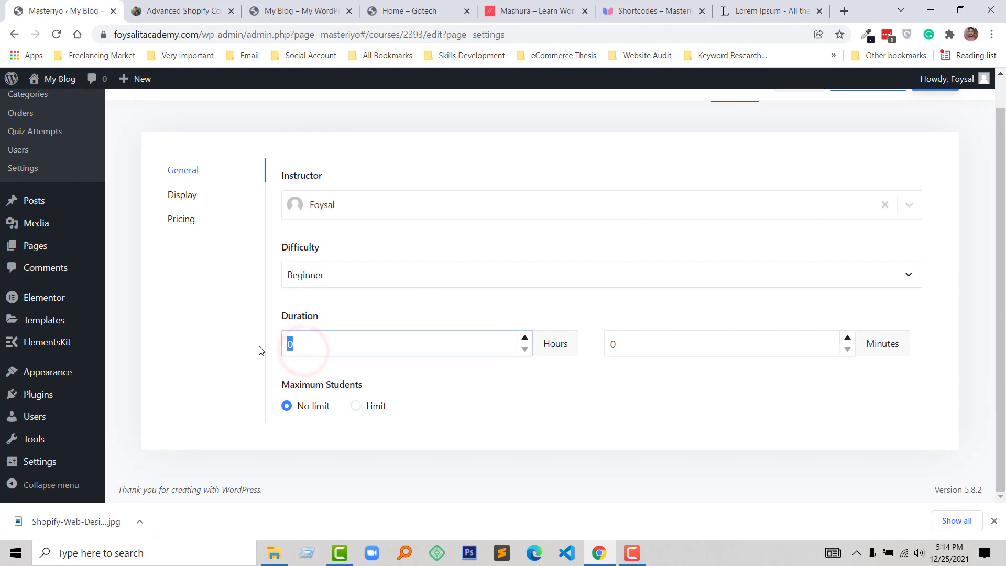
pyautogui.write('5')
pyautogui.press('BackSpace')
pyautogui.write('2')
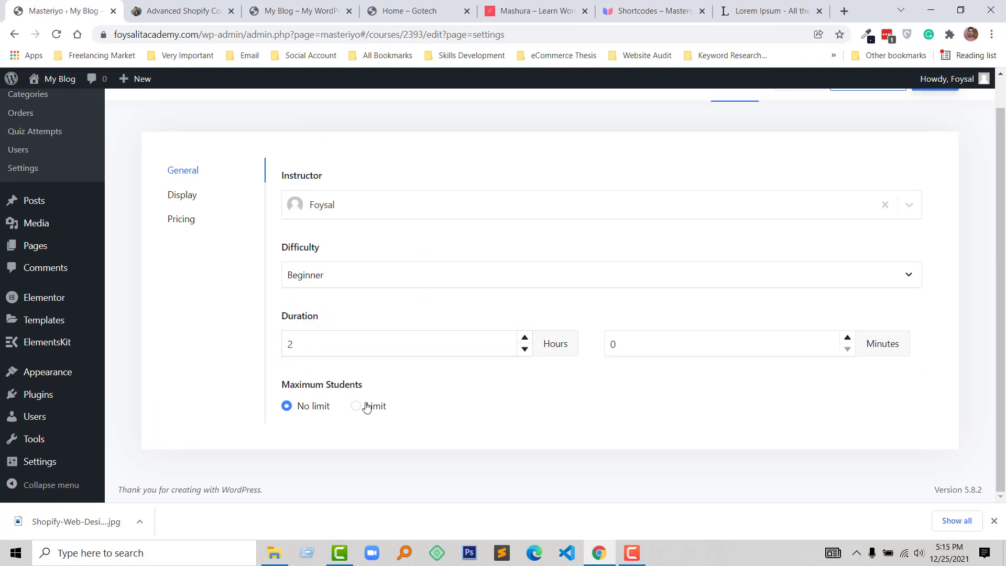
pyautogui.scroll(1, 394, 440)
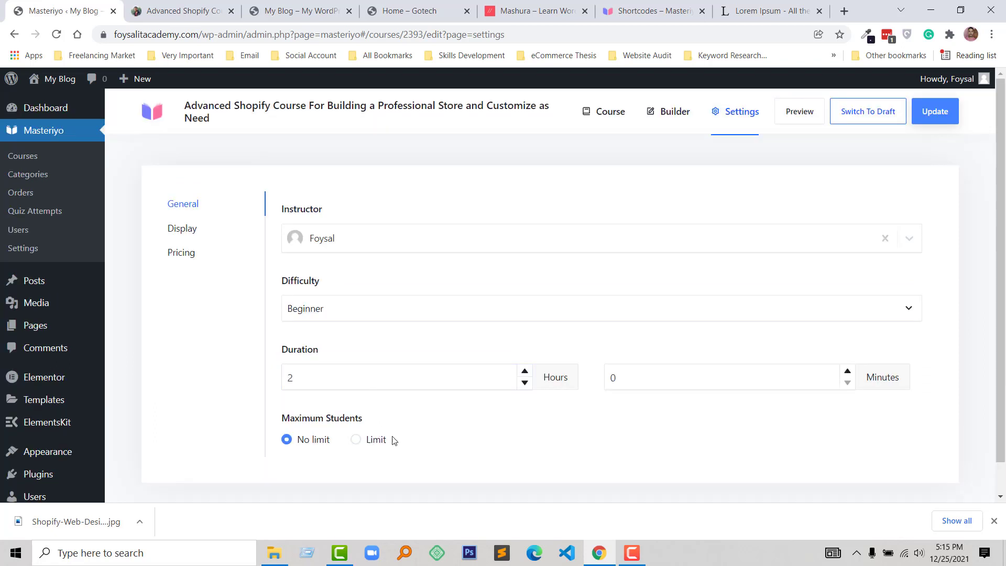
# Make the course paid with a one-time fee of 19 USD and update the course.
pyautogui.click(180, 237)
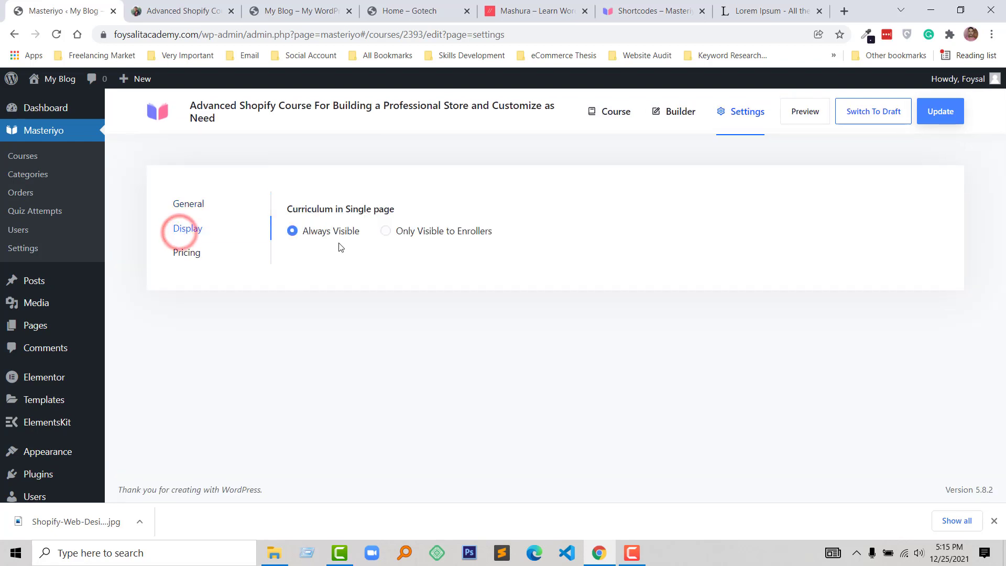
pyautogui.click(196, 257)
pyautogui.click(294, 297)
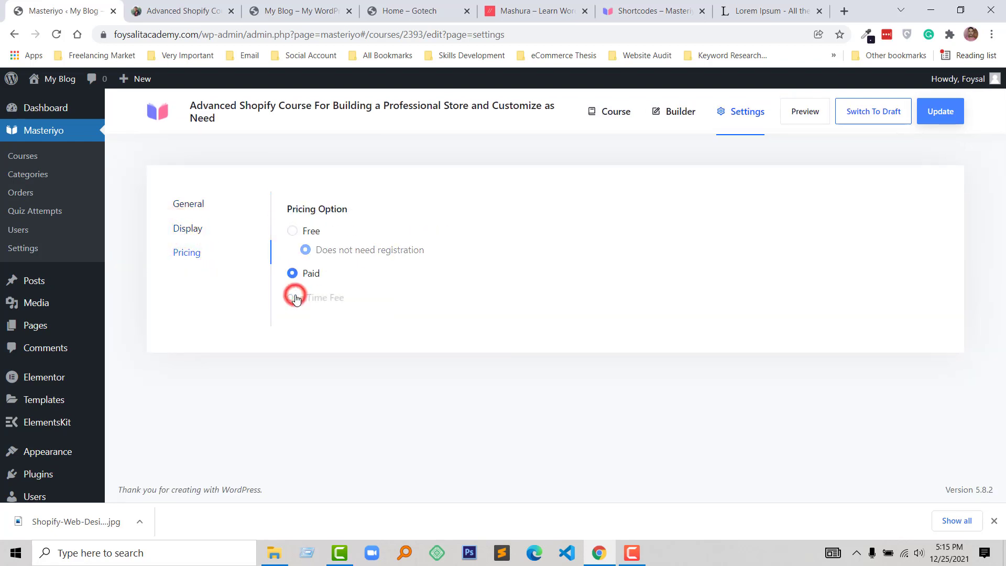
pyautogui.moveTo(324, 303); pyautogui.dragTo(287, 312)
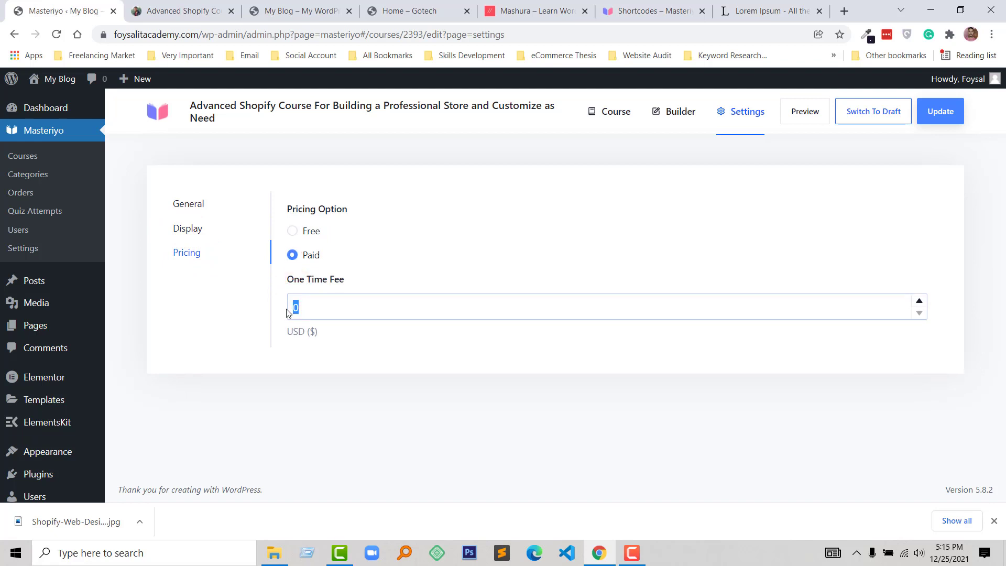
pyautogui.click(379, 356)
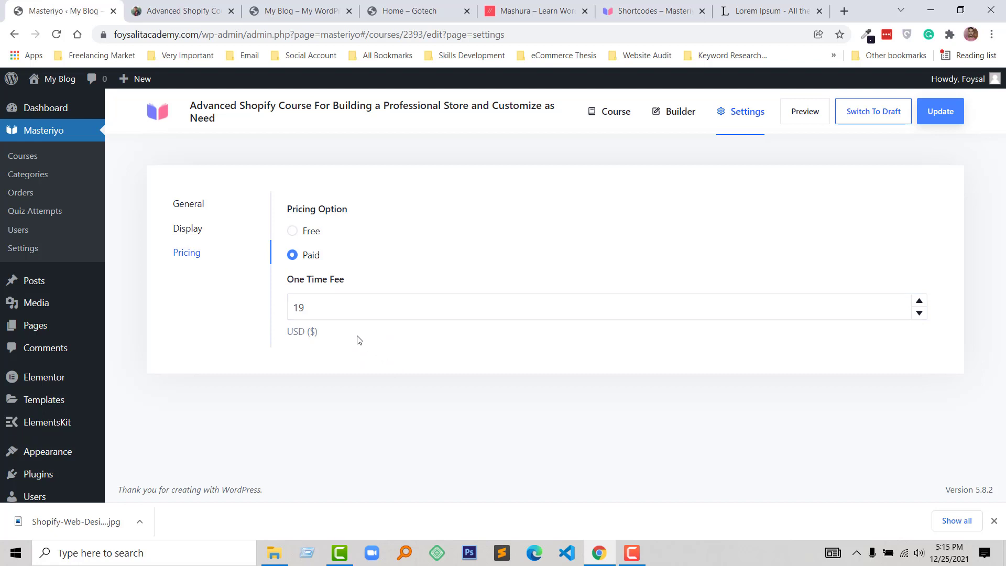
pyautogui.click(946, 111)
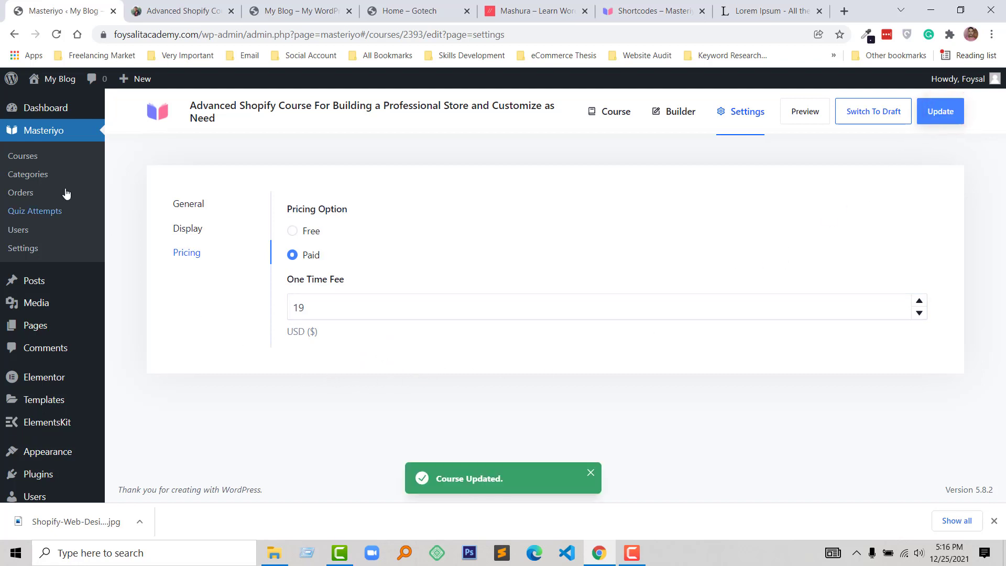
# Check the course list, then examine the site's home page, the course sections of the Gotech and Mashura demos, and the source course page.
pyautogui.click(46, 160)
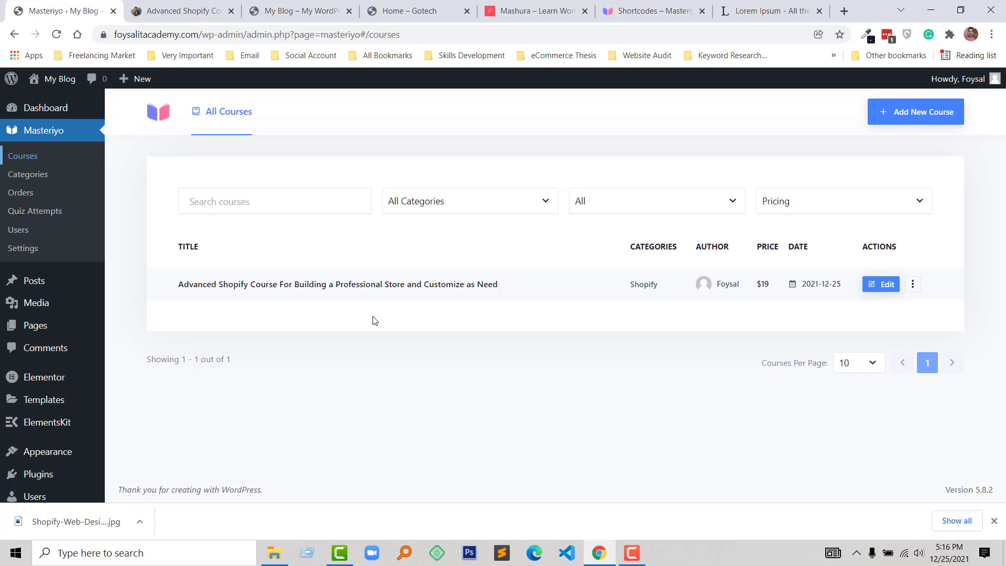
pyautogui.click(296, 7)
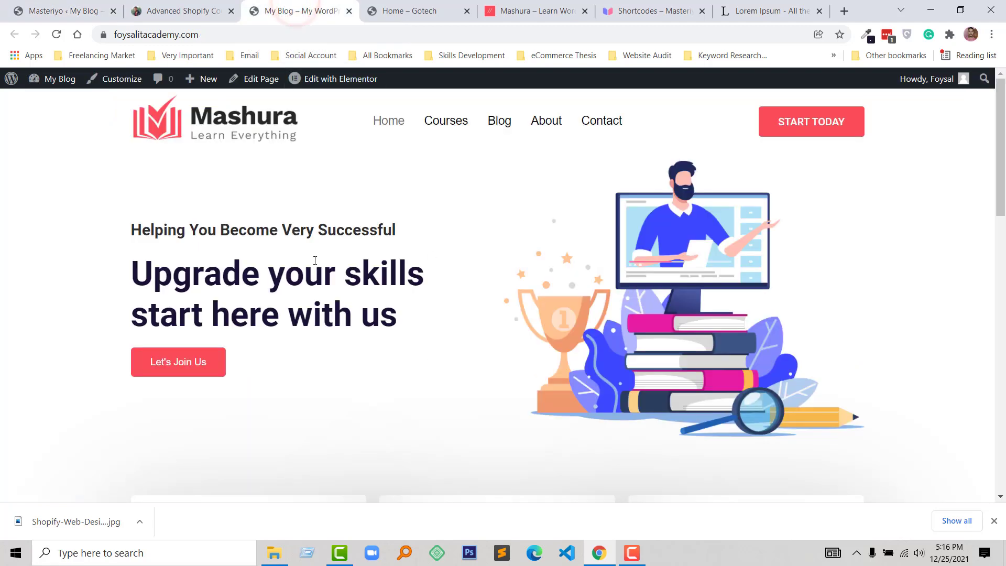
pyautogui.click(419, 8)
pyautogui.scroll(-15, 404, 314)
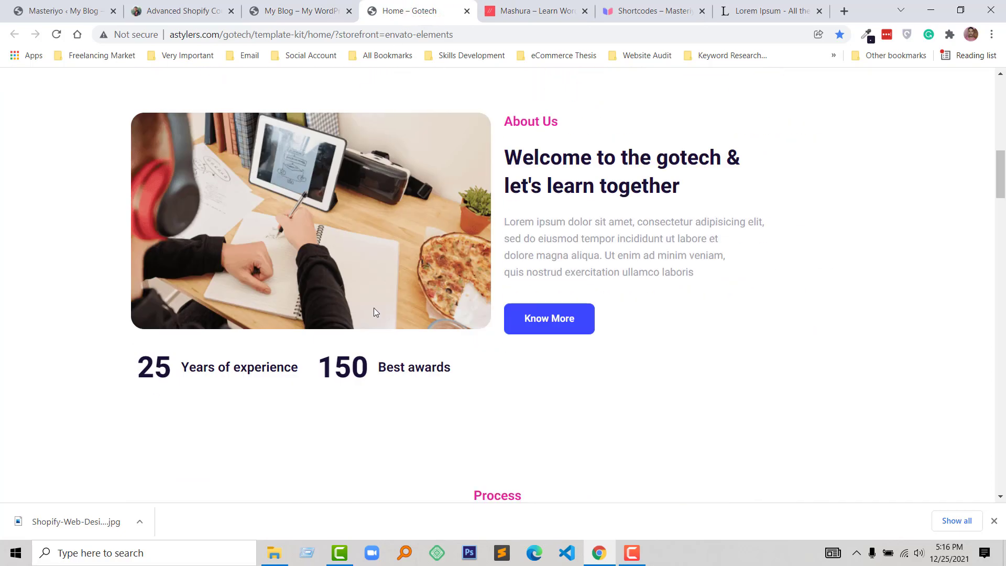
pyautogui.scroll(-8, 307, 296)
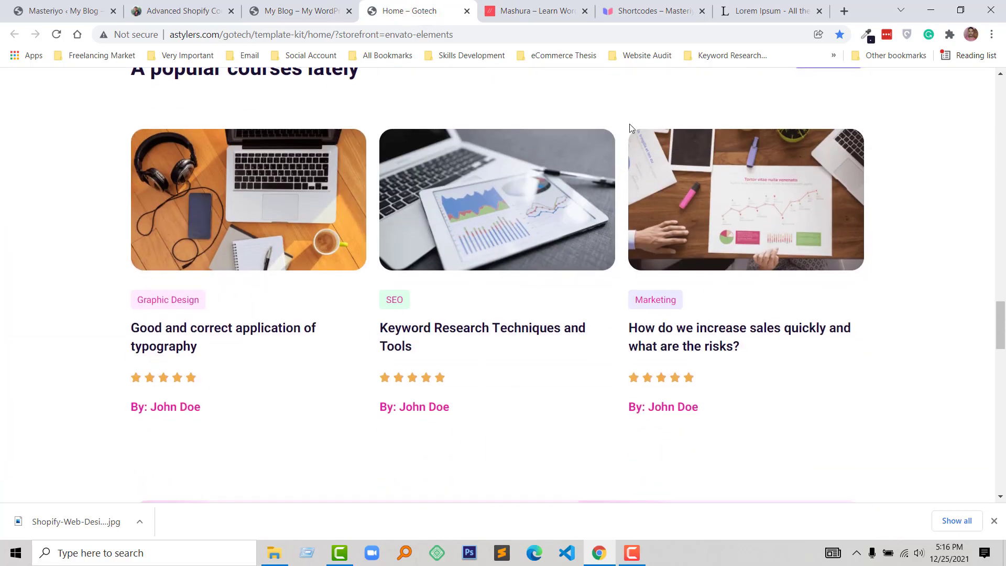
pyautogui.click(545, 10)
pyautogui.scroll(-2, 508, 312)
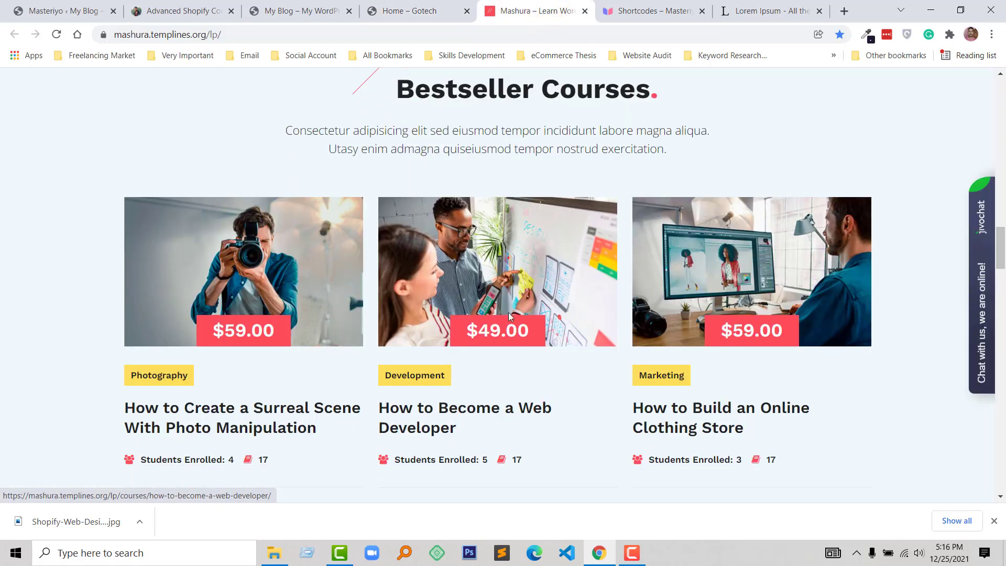
pyautogui.scroll(-3, 508, 313)
pyautogui.click(184, 13)
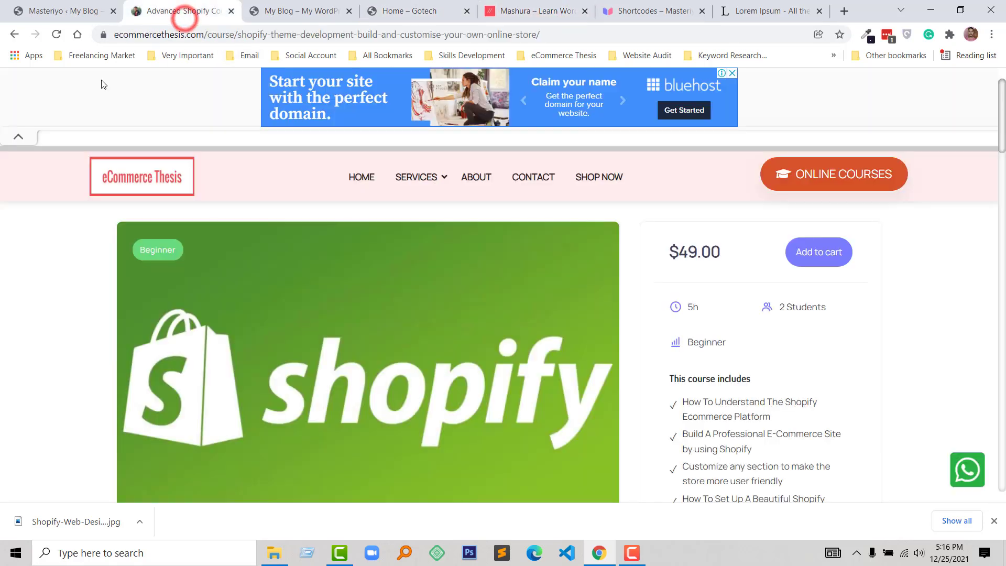
pyautogui.click(66, 10)
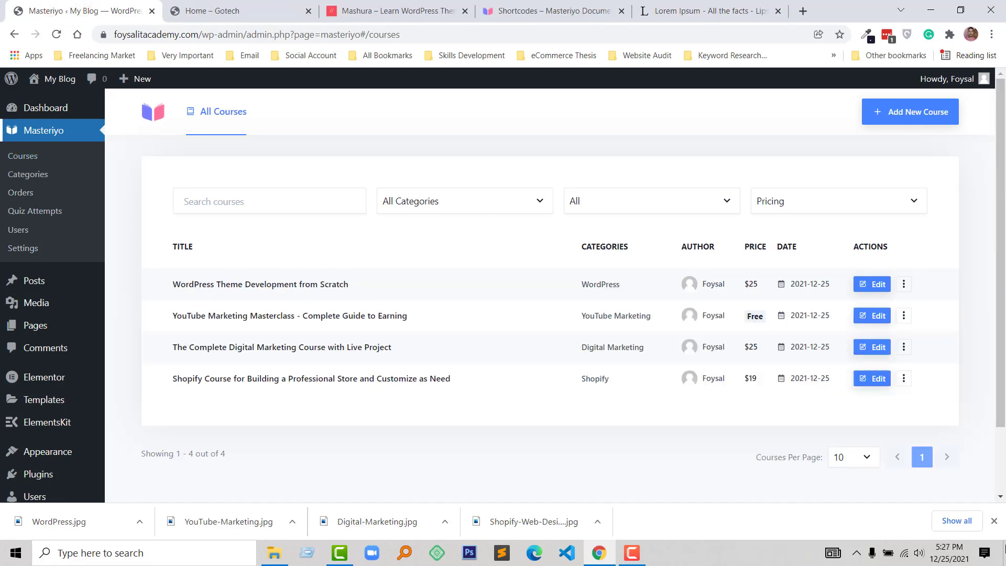
# Open the site's home page in a separate browser tab and start editing it with Elementor.
pyautogui.click(994, 521)
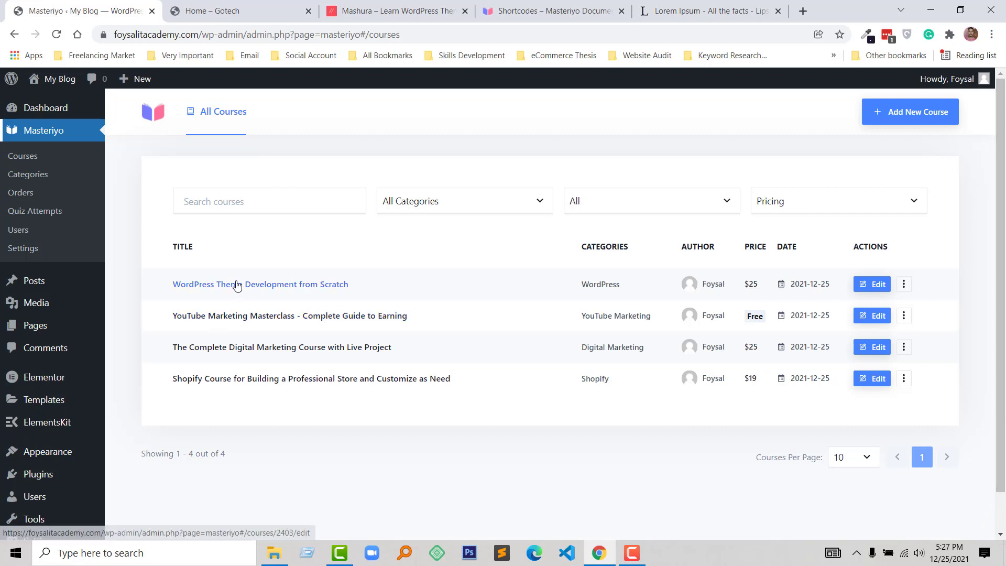
pyautogui.click(237, 10)
pyautogui.click(84, 11)
pyautogui.moveTo(55, 80)
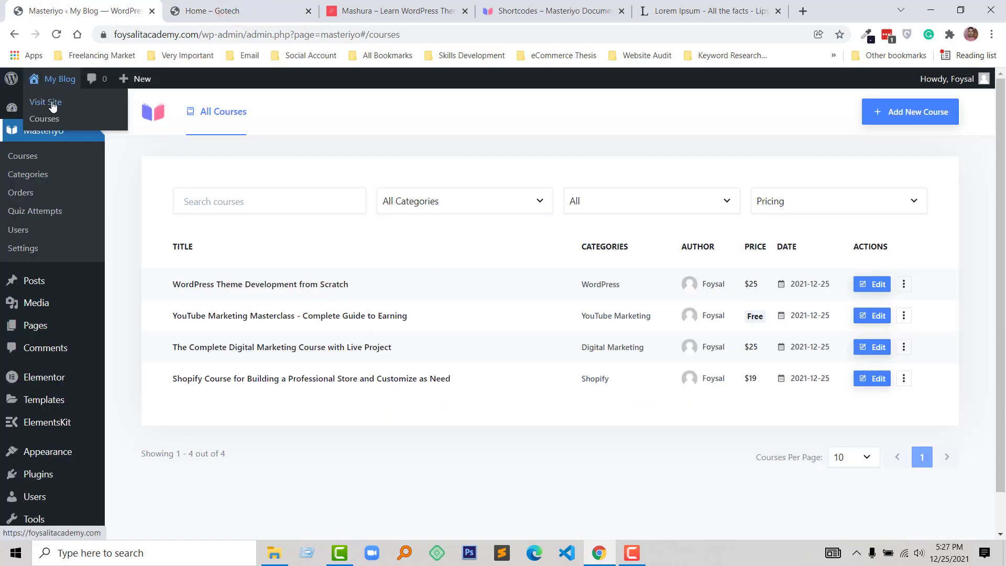
pyautogui.middleClick(53, 104)
pyautogui.click(188, 10)
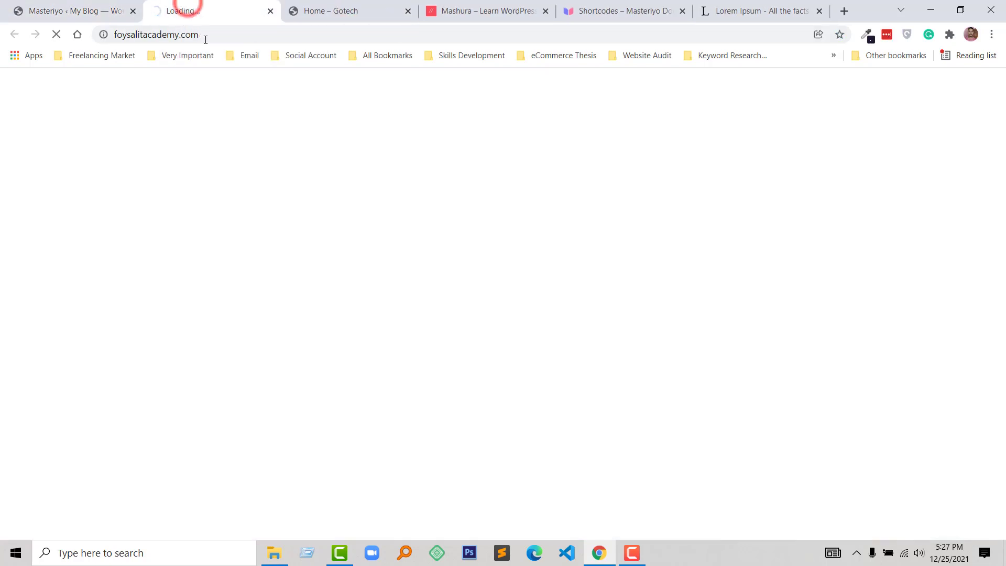
pyautogui.moveTo(315, 79)
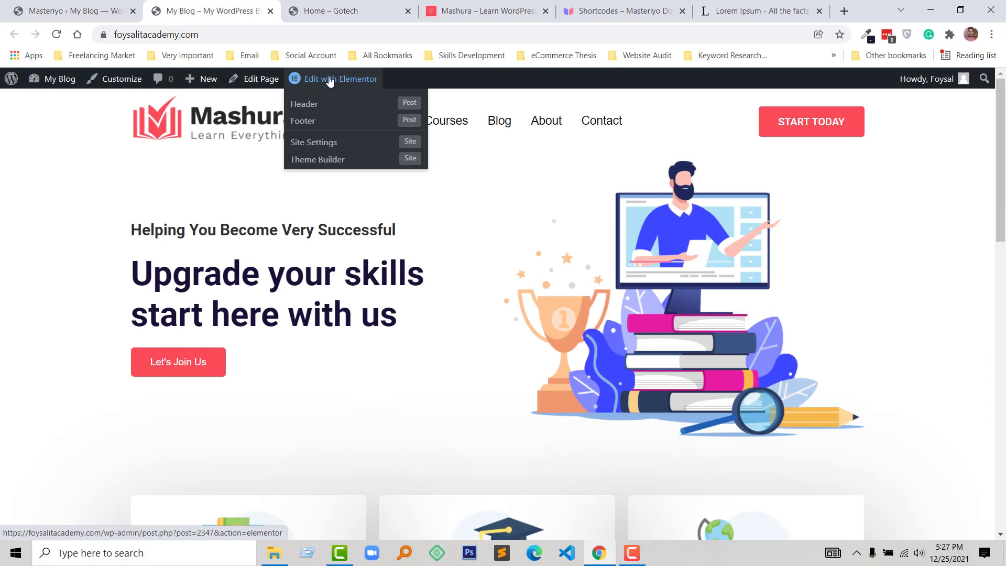
pyautogui.click(329, 80)
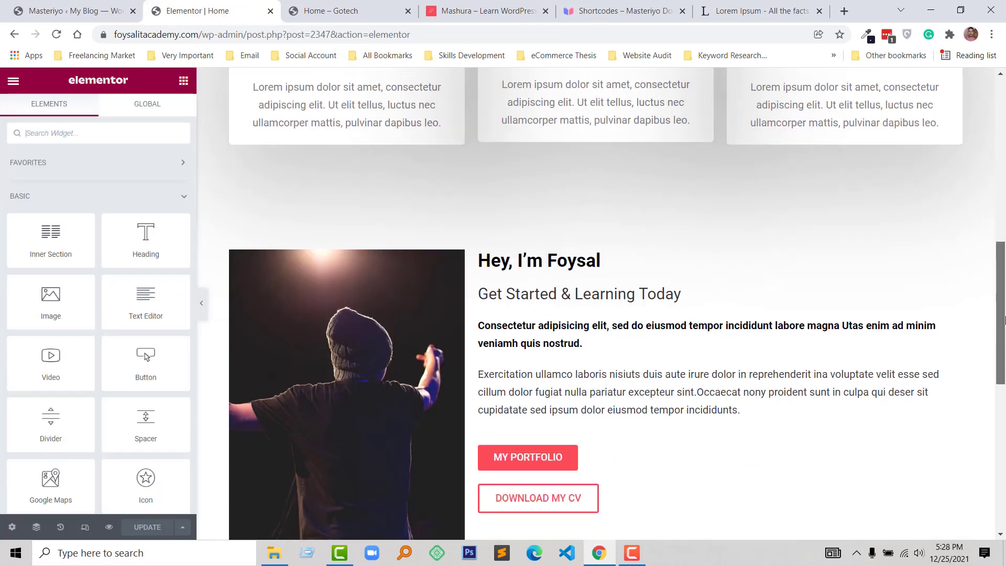
# Add a new single-column section below the about section of the home page.
pyautogui.scroll(-3, 1003, 370)
pyautogui.scroll(-4, 1003, 369)
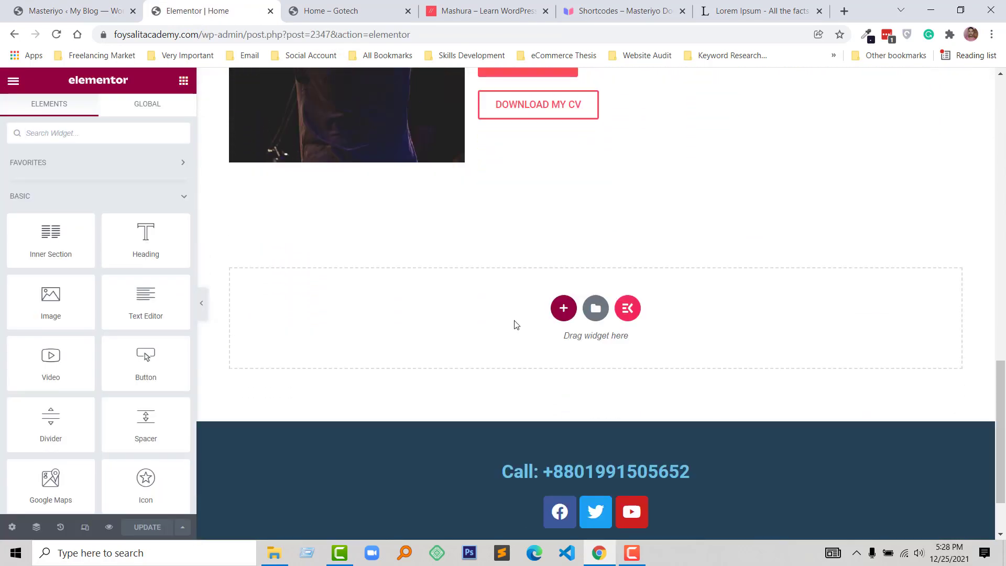
pyautogui.click(564, 307)
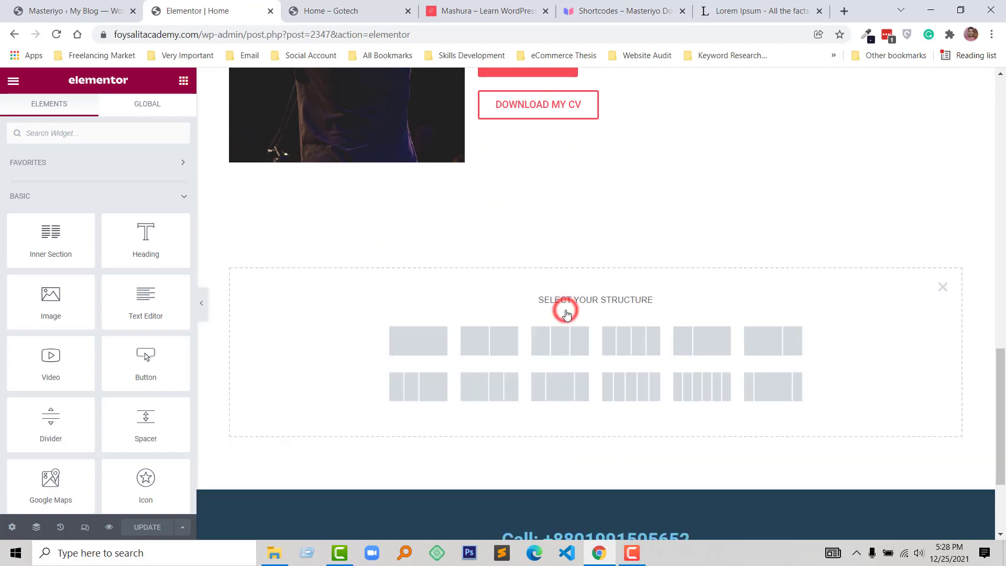
pyautogui.click(422, 341)
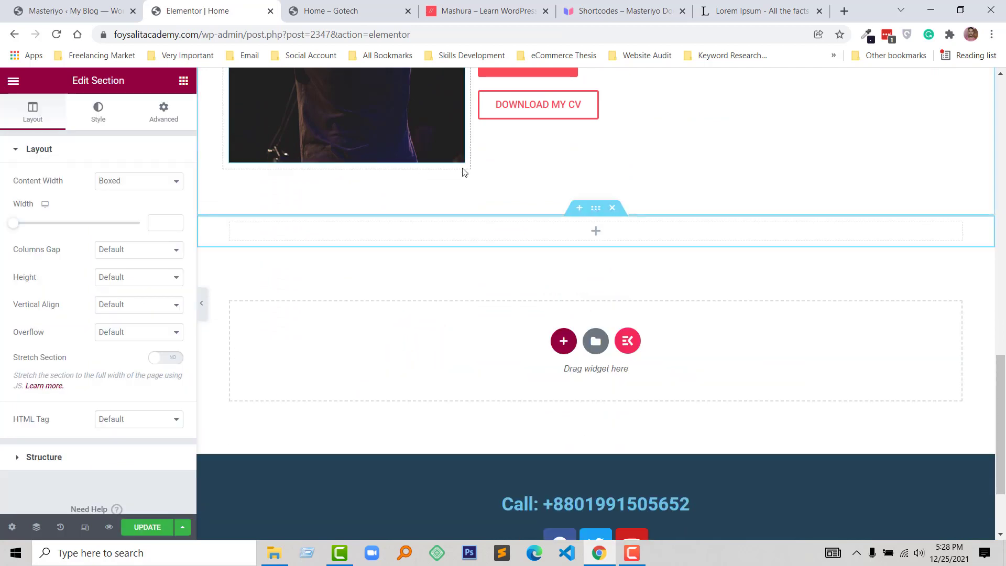
# Compare the course sections of the Gotech and Mashura demos and copy Gotech's heading "A popular courses lately".
pyautogui.click(320, 11)
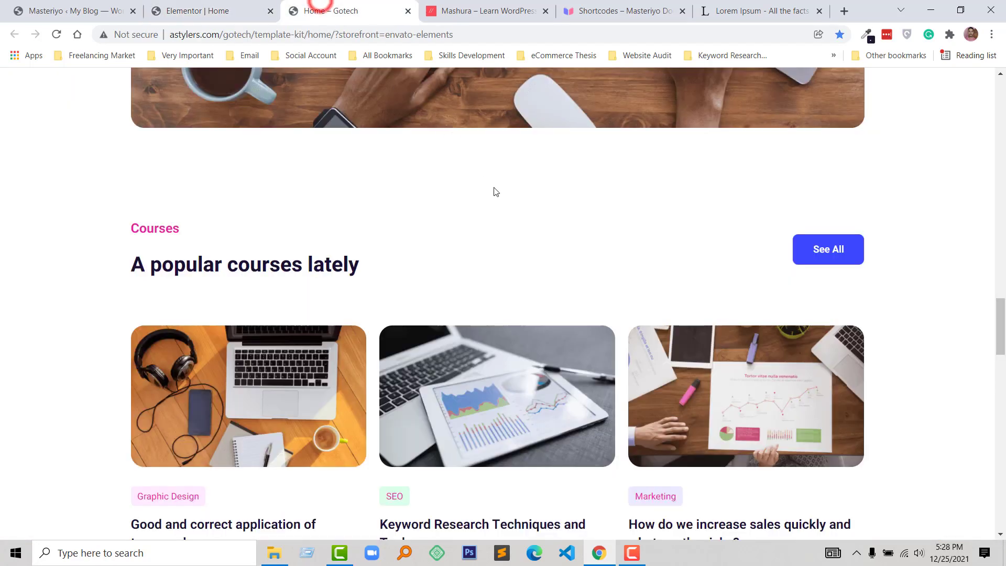
pyautogui.click(463, 11)
pyautogui.scroll(5, 416, 313)
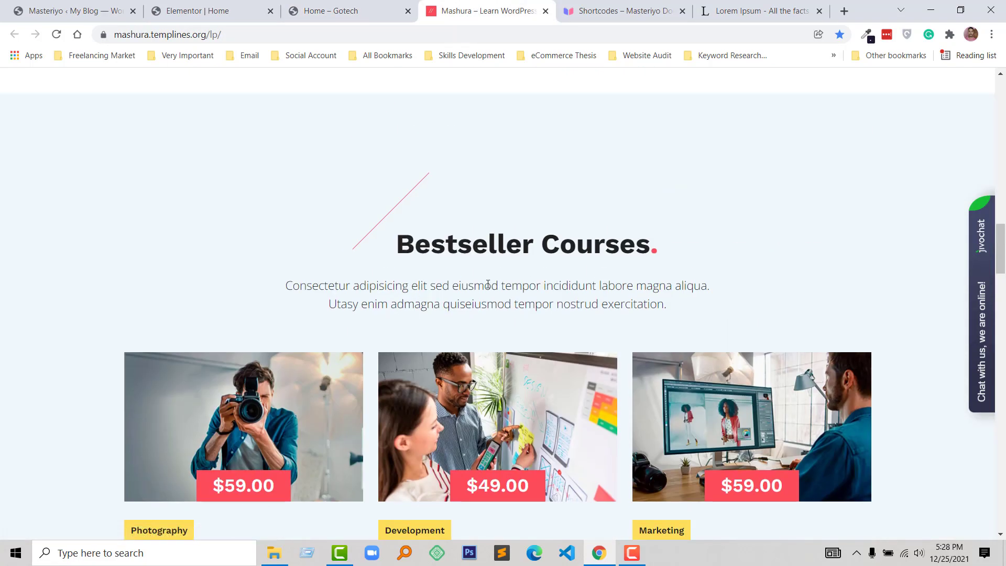
pyautogui.click(325, 11)
pyautogui.moveTo(132, 265); pyautogui.dragTo(367, 276)
pyautogui.hotkey('ctrl', 'c')
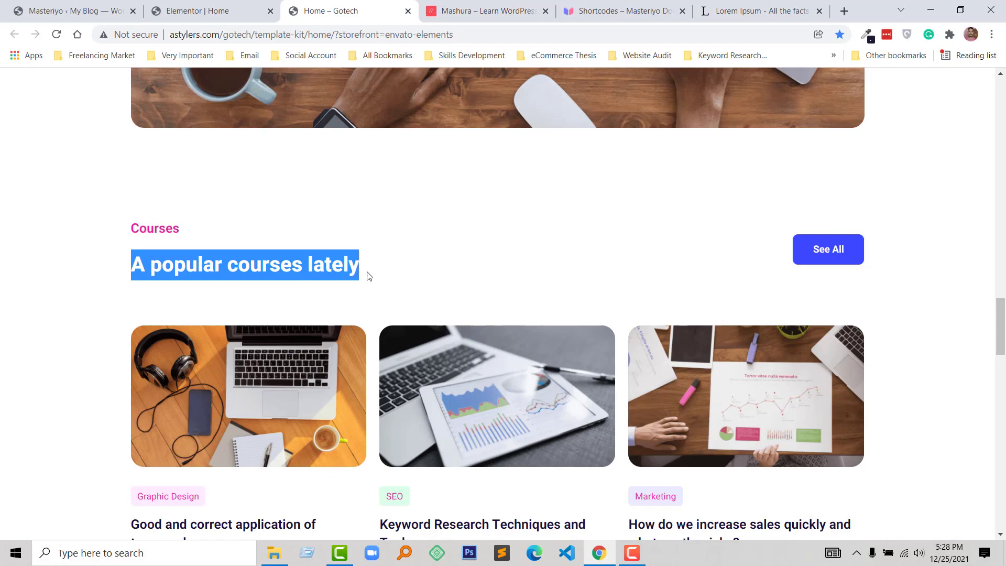
# Duplicate the about section's main heading, move the copy into the new section, and delete the placeholder heading there.
pyautogui.click(210, 11)
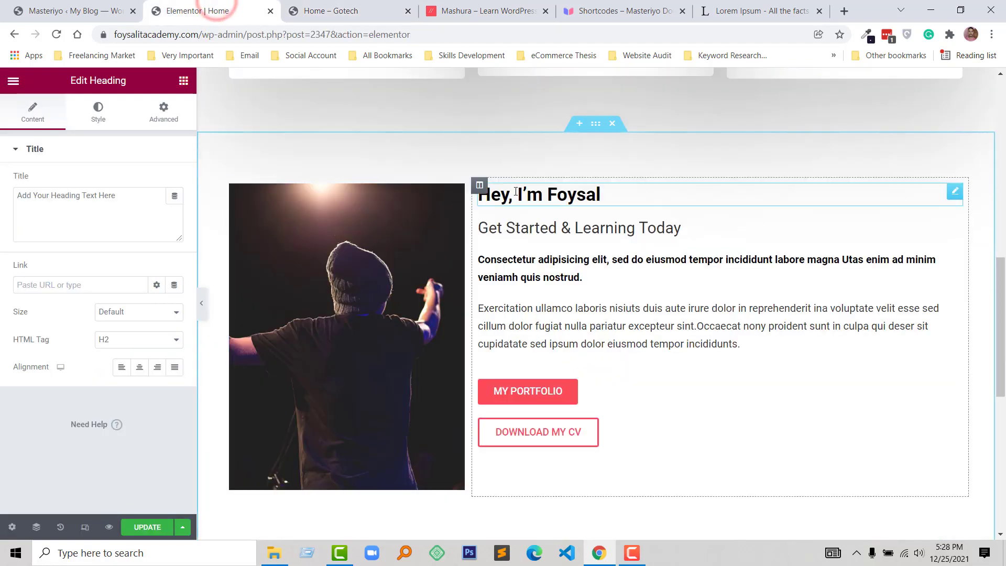
pyautogui.scroll(4, 531, 200)
pyautogui.scroll(-5, 530, 202)
pyautogui.rightClick(577, 136)
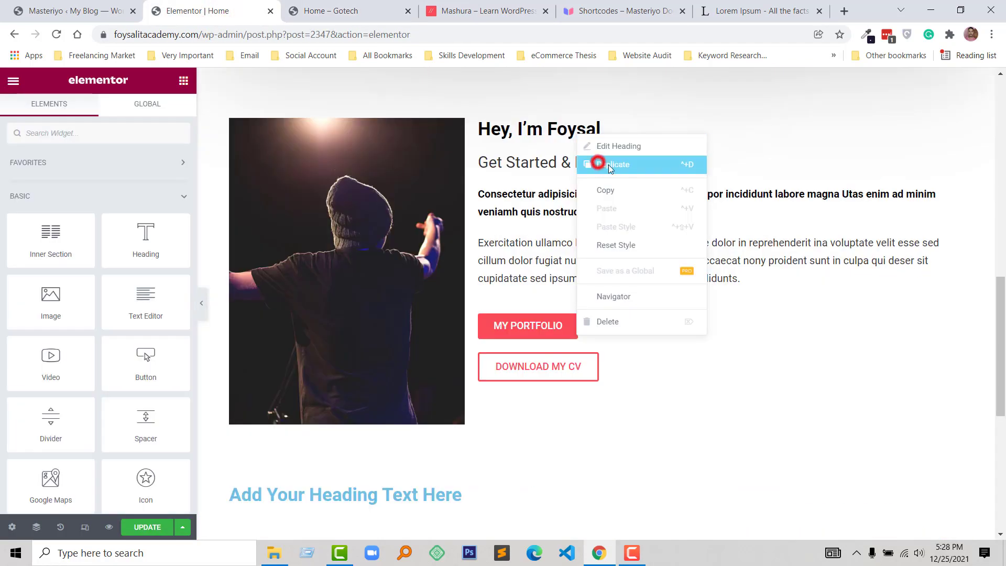
pyautogui.click(609, 164)
pyautogui.scroll(-1, 734, 157)
pyautogui.moveTo(931, 97); pyautogui.dragTo(490, 419)
pyautogui.scroll(-3, 485, 416)
pyautogui.press('Delete')
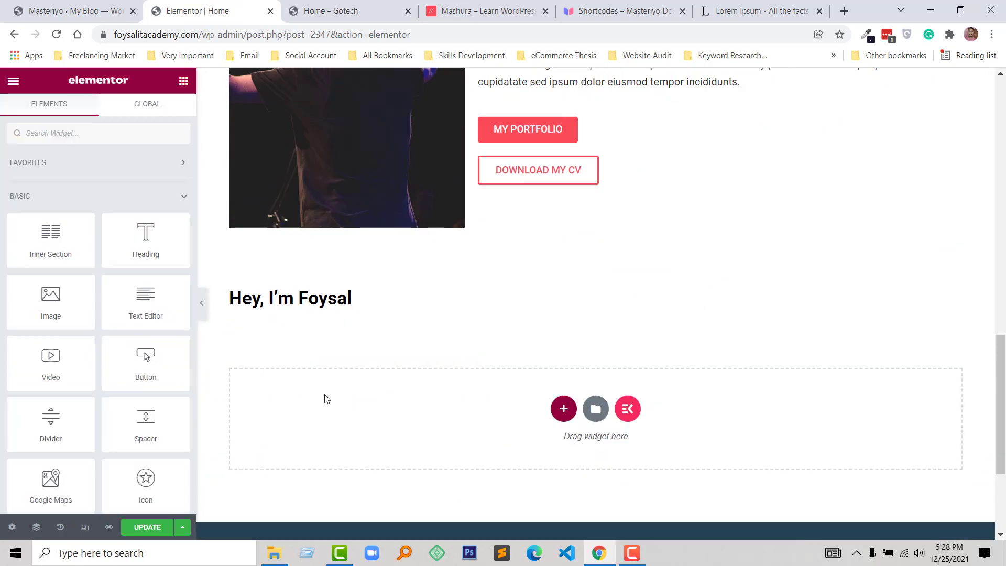
# Replace the copied heading's text with "A popular courses lately" and center it.
pyautogui.click(279, 302)
pyautogui.tripleClick(90, 209)
pyautogui.hotkey('ctrl', 'v')
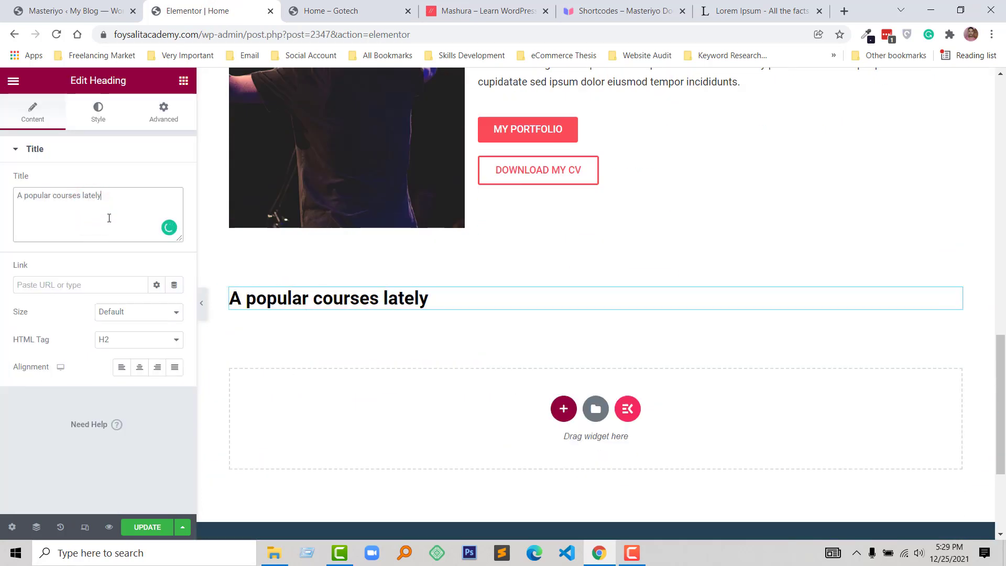
pyautogui.click(139, 366)
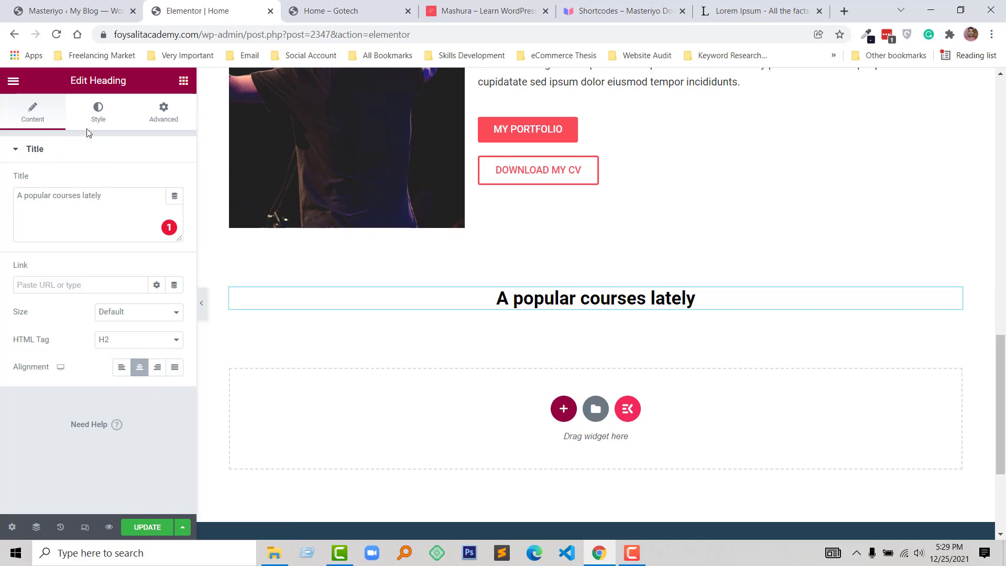
# Transform the new section's heading to uppercase and shorten its title to "popular courses".
pyautogui.click(98, 111)
pyautogui.click(174, 209)
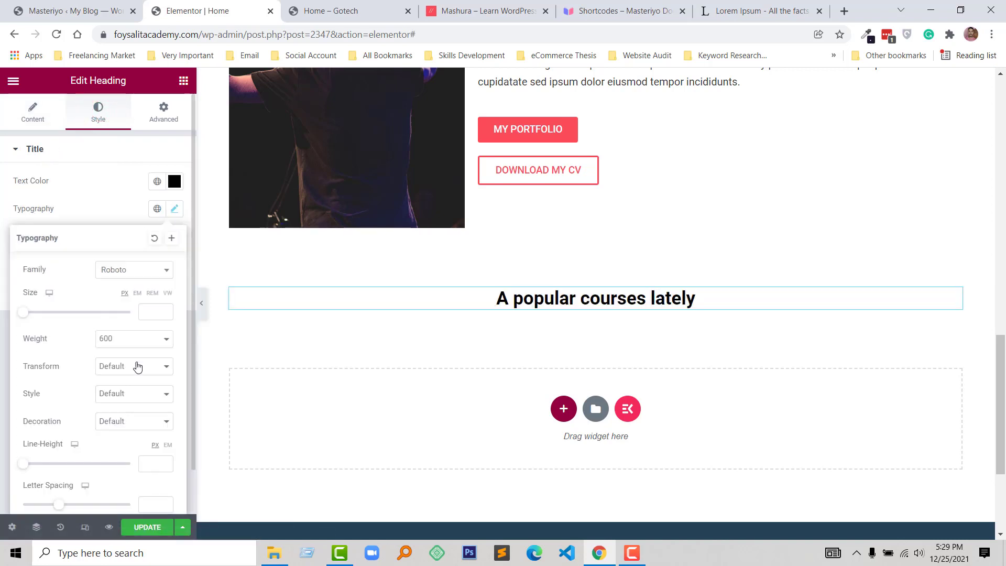
pyautogui.click(137, 366)
pyautogui.click(135, 385)
pyautogui.click(33, 111)
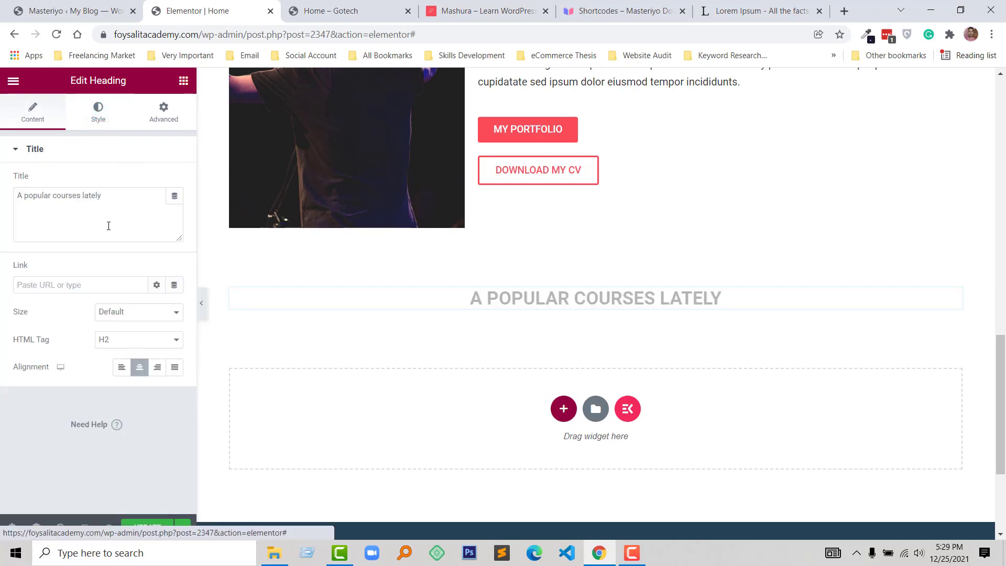
pyautogui.moveTo(24, 195); pyautogui.dragTo(2, 203)
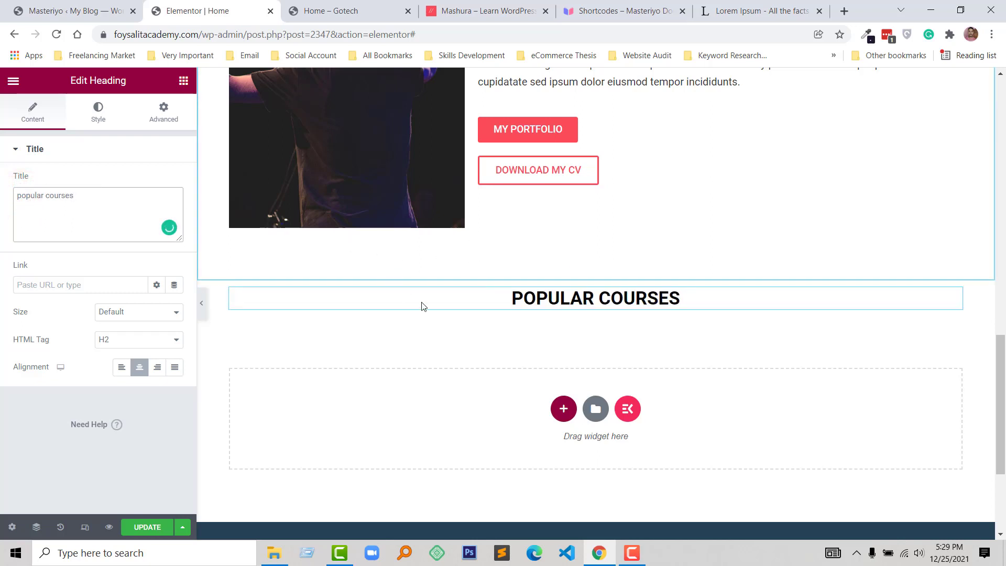
# Add a Shortcode widget directly below the popular courses heading.
pyautogui.click(180, 83)
pyautogui.hotkey('ctrl', 'shift', 'Tab')
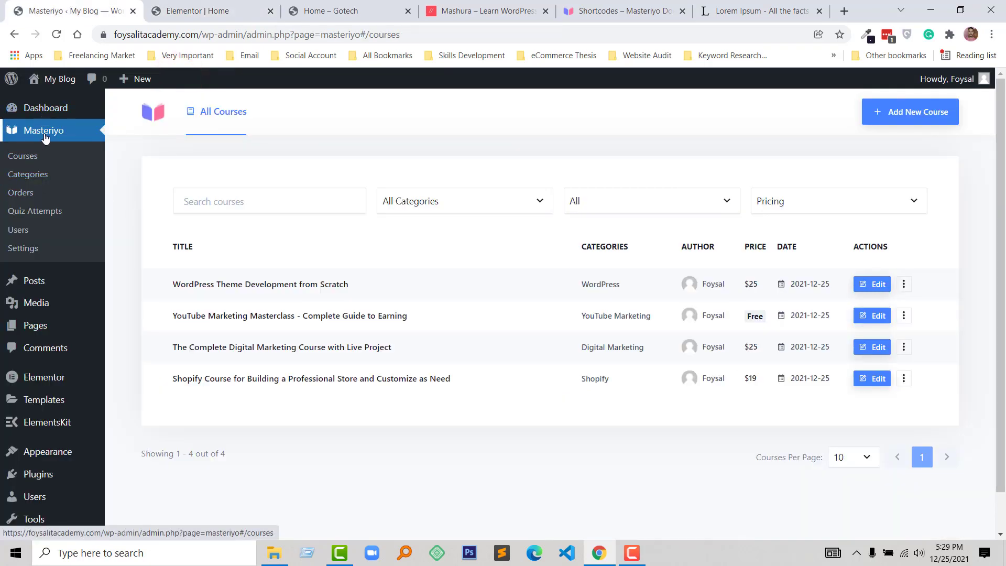
pyautogui.click(207, 16)
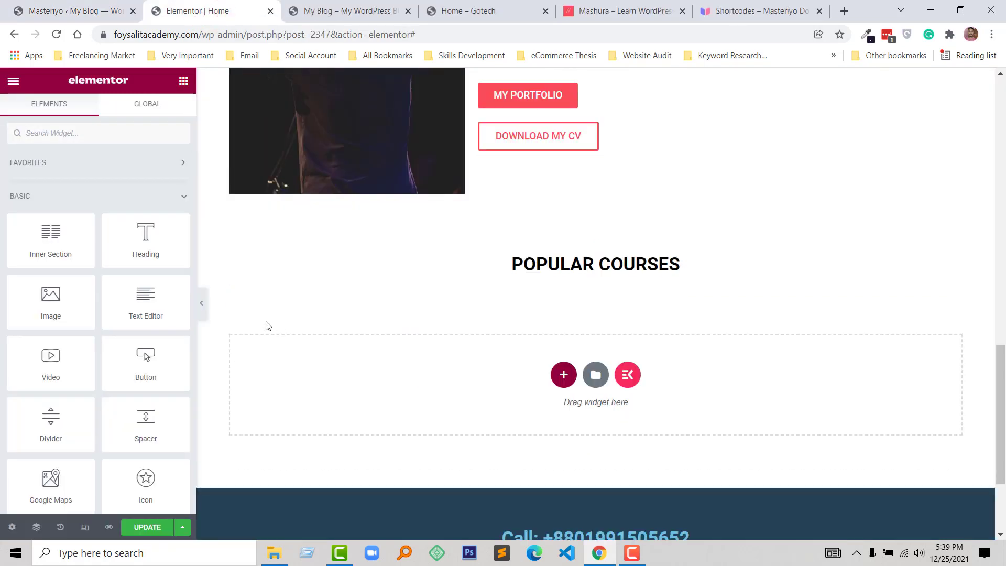
pyautogui.write('sh')
pyautogui.moveTo(51, 181); pyautogui.dragTo(583, 281)
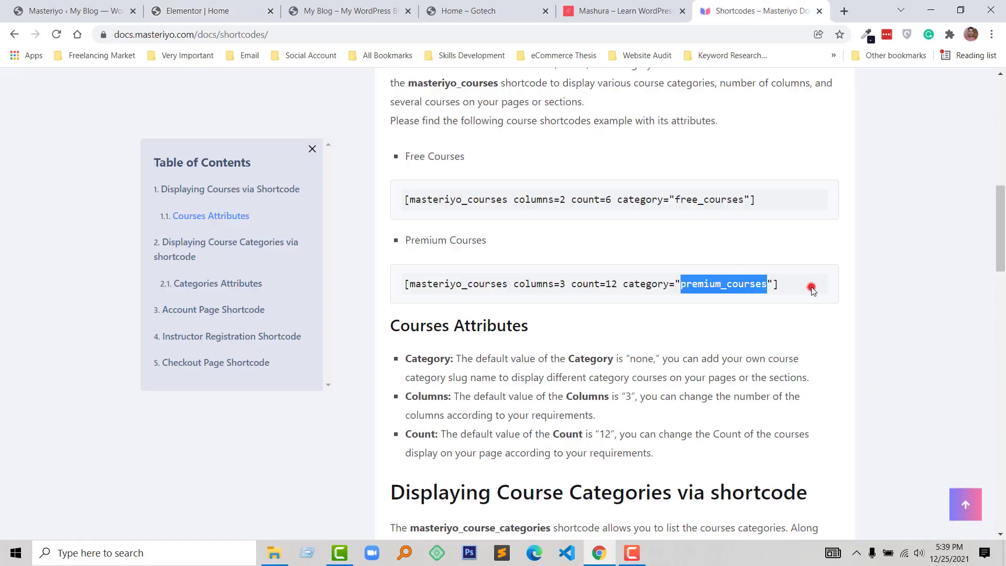
# Copy the premium courses shortcode from the Masteriyo documentation into the Shortcode widget and change its category to "premium".
pyautogui.tripleClick(811, 290)
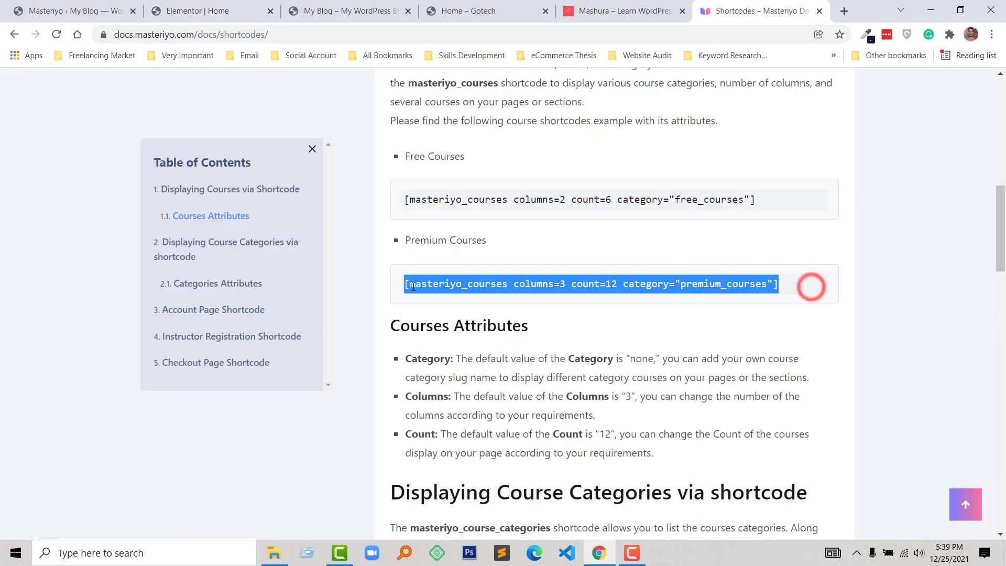
pyautogui.rightClick(441, 291)
pyautogui.click(444, 295)
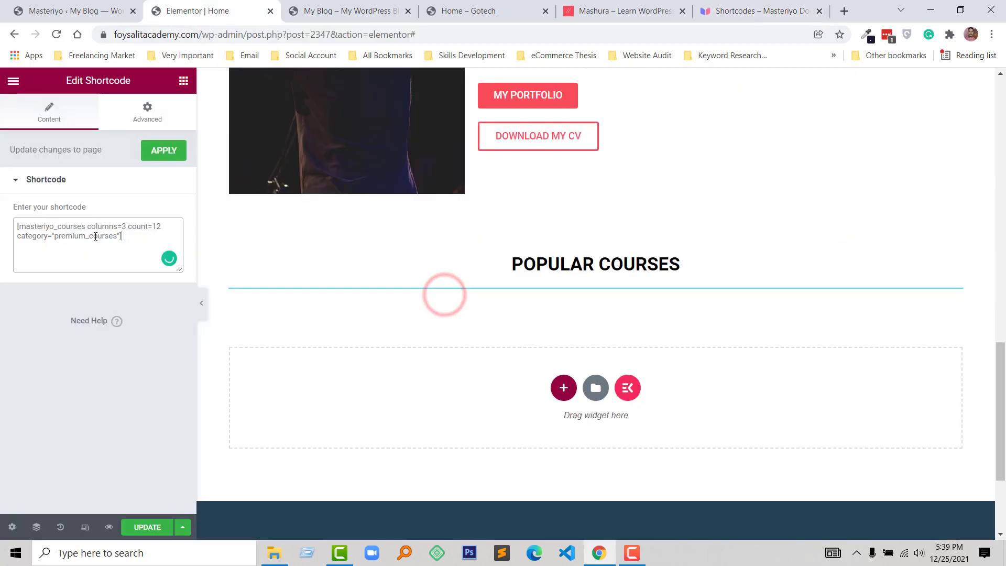
pyautogui.doubleClick(87, 236)
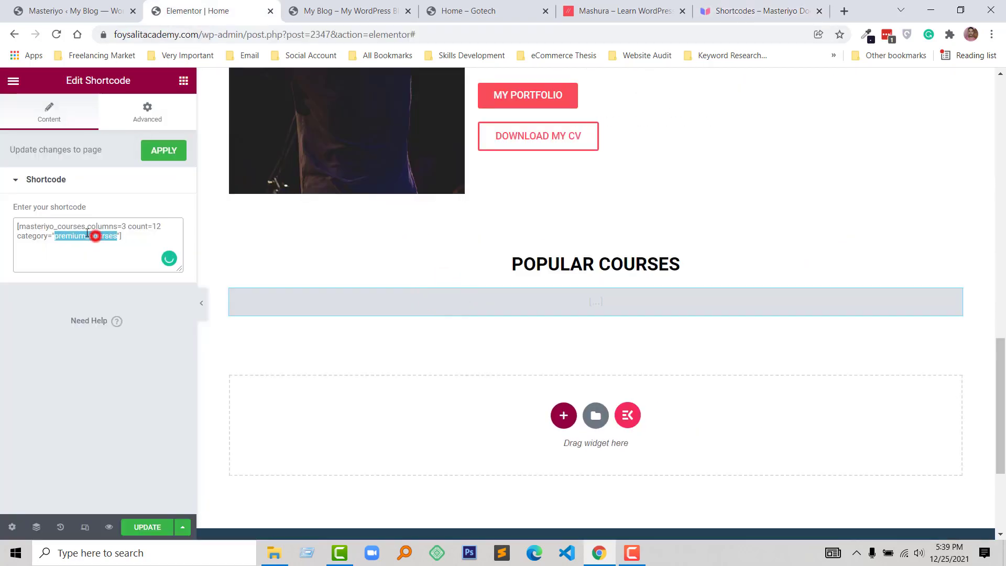
pyautogui.click(117, 237)
pyautogui.press('BackSpace')
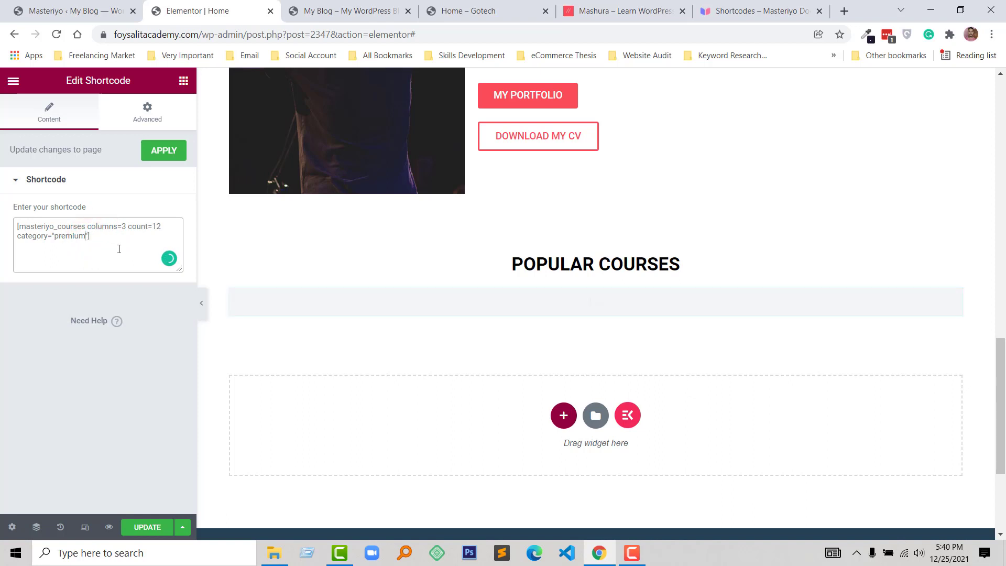
pyautogui.click(46, 300)
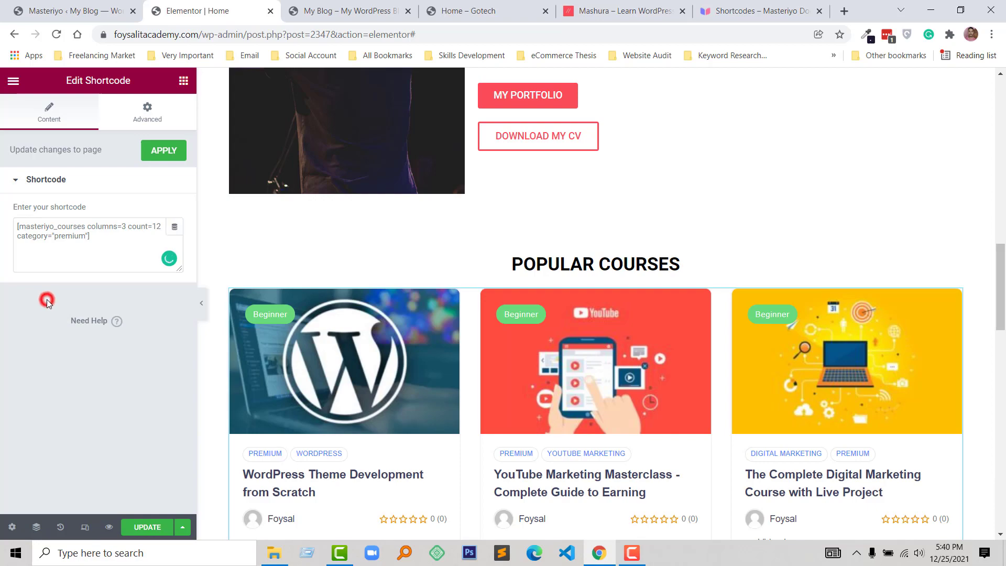
# Set the course shortcode's columns value to 4 and review the resulting course layout.
pyautogui.scroll(-10, 547, 284)
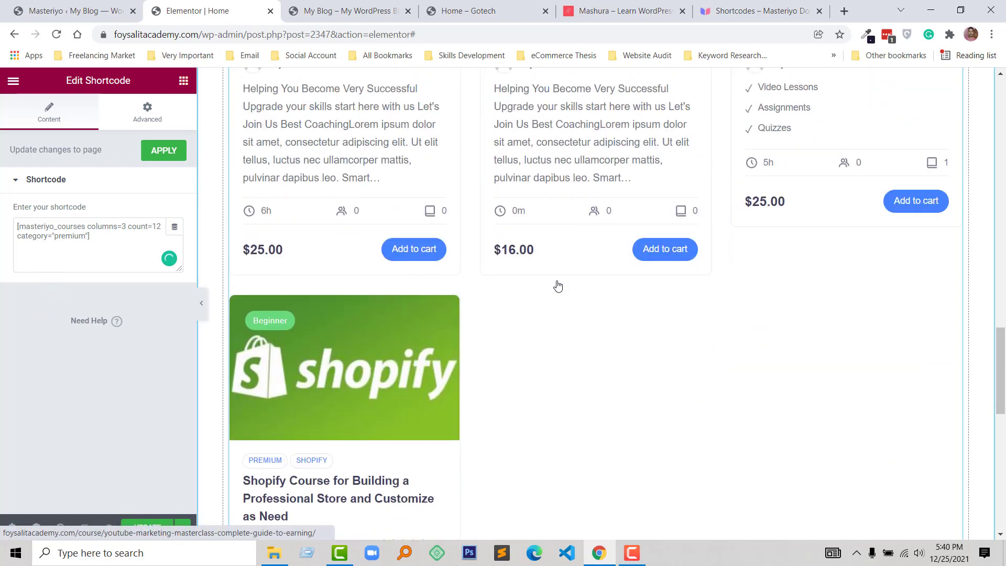
pyautogui.scroll(10, 397, 256)
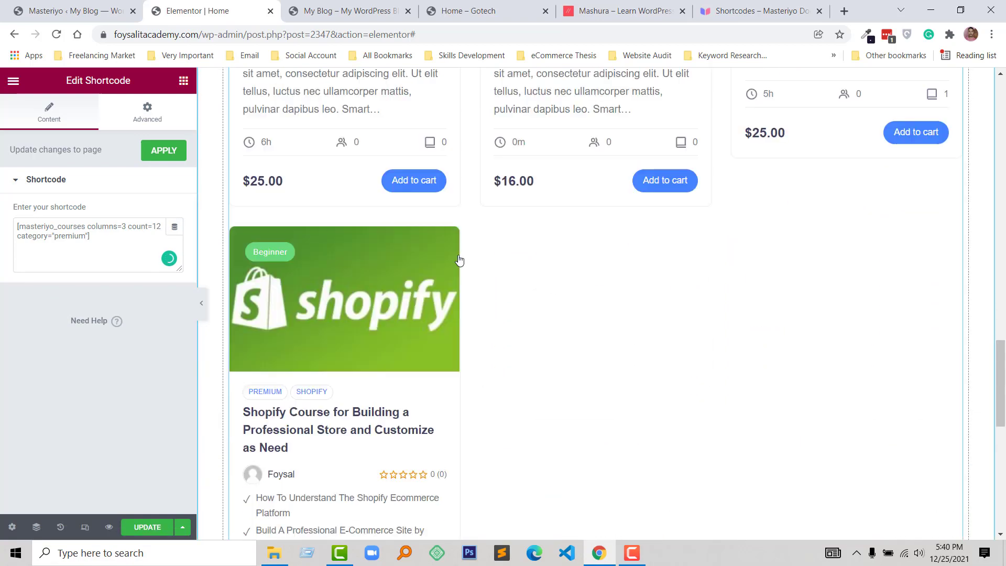
pyautogui.scroll(-6, 435, 226)
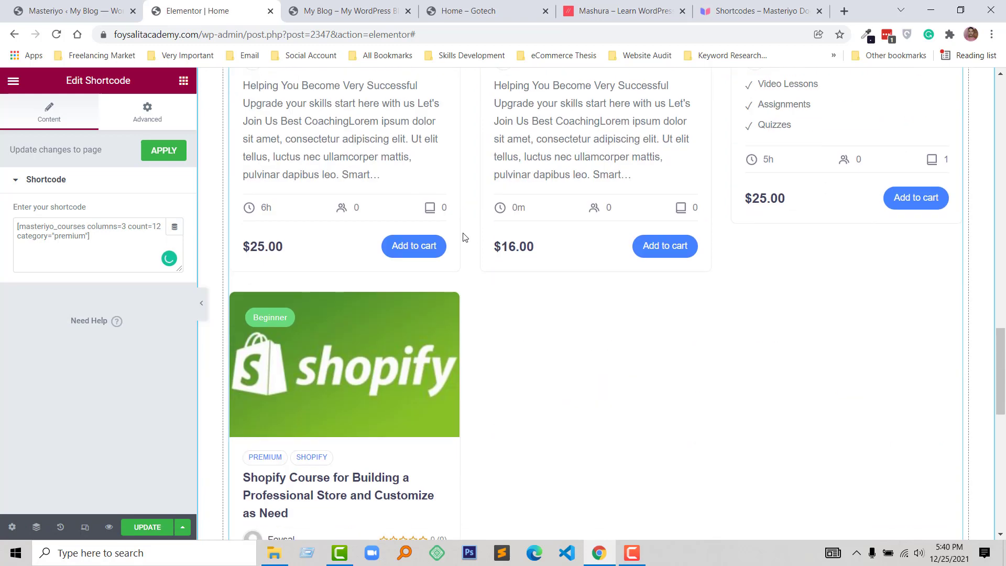
pyautogui.doubleClick(123, 227)
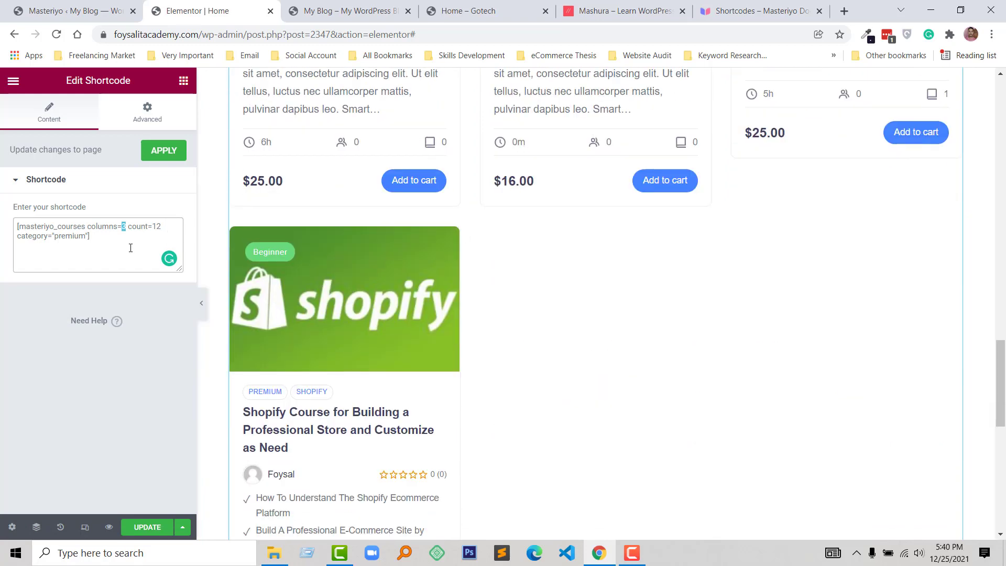
pyautogui.write('4')
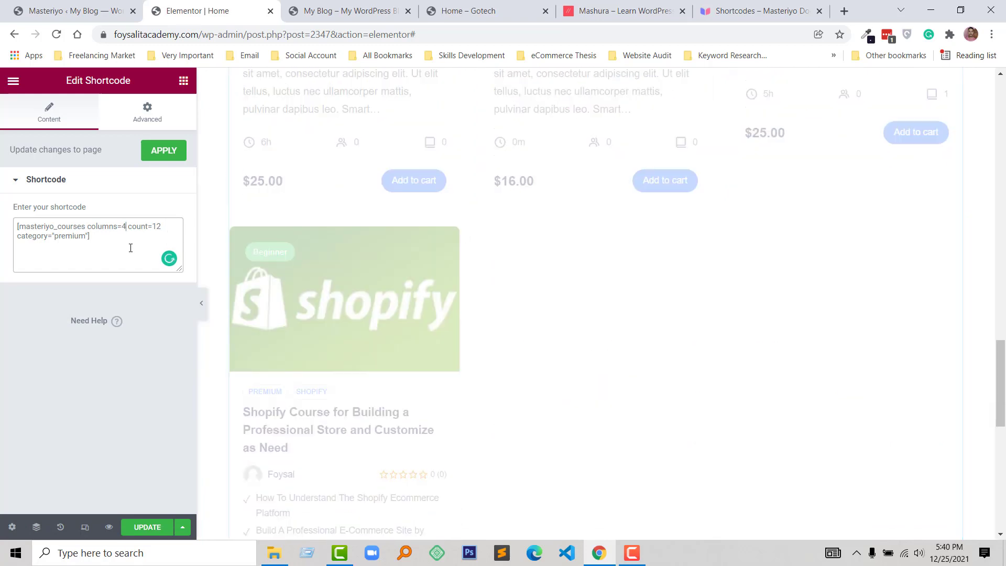
pyautogui.click(22, 348)
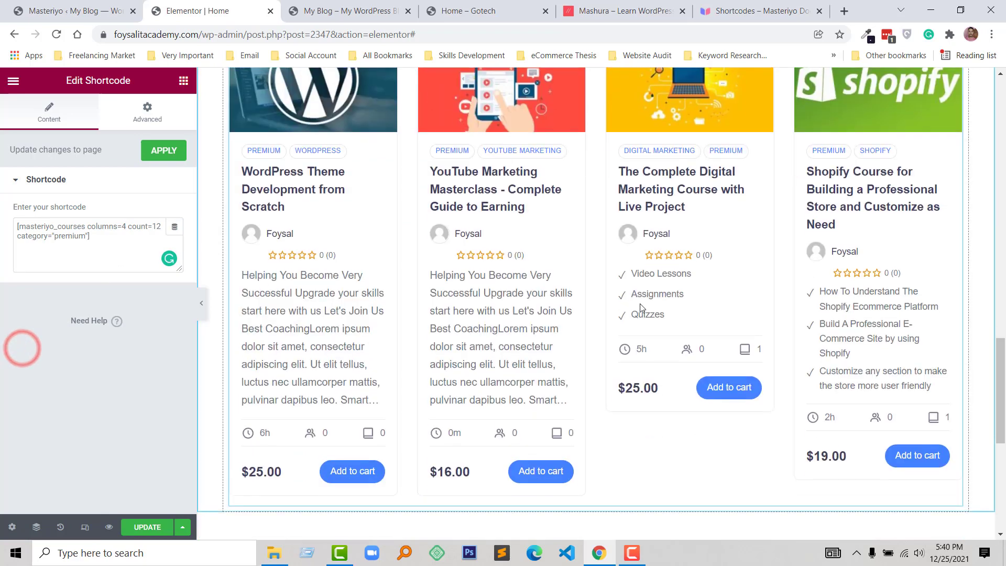
pyautogui.scroll(2, 501, 227)
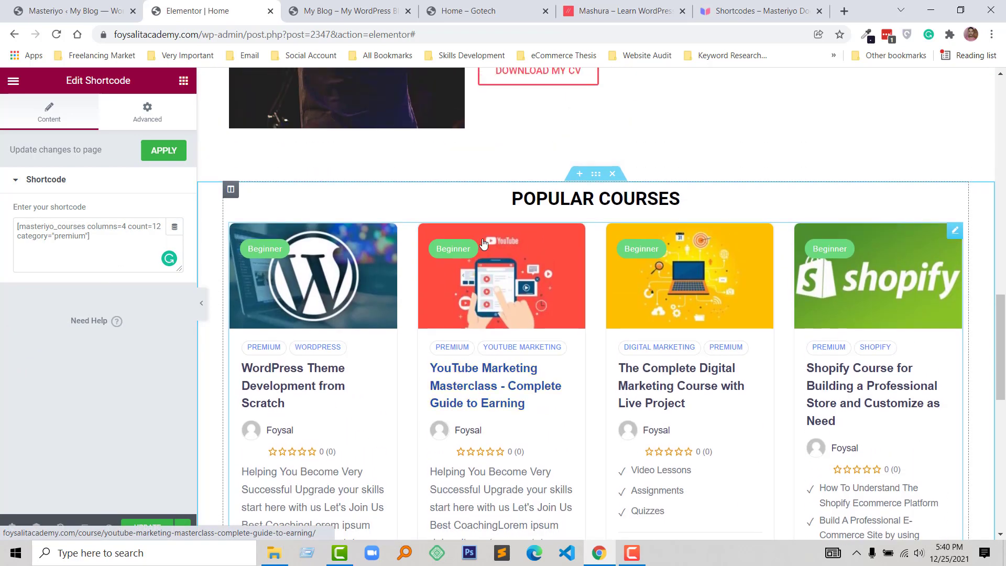
pyautogui.scroll(-2, 508, 252)
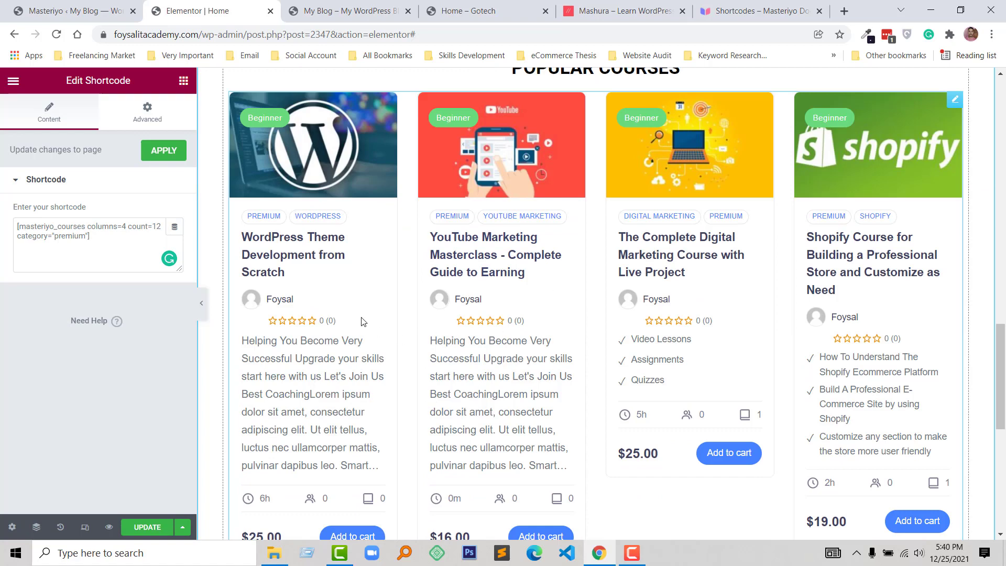
# Change the course shortcode's columns value to 2 to try a two-column layout.
pyautogui.doubleClick(124, 228)
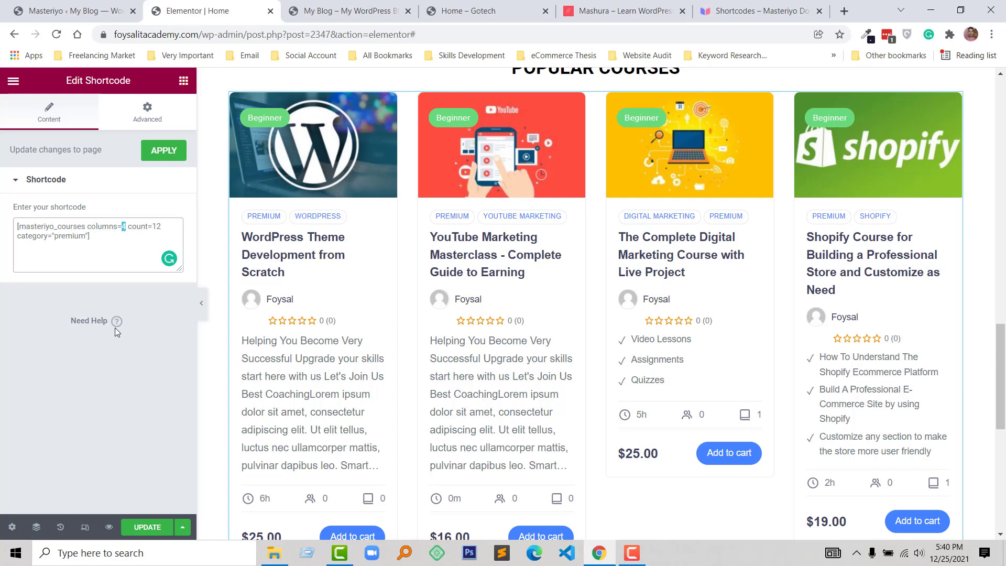
pyautogui.write('4')
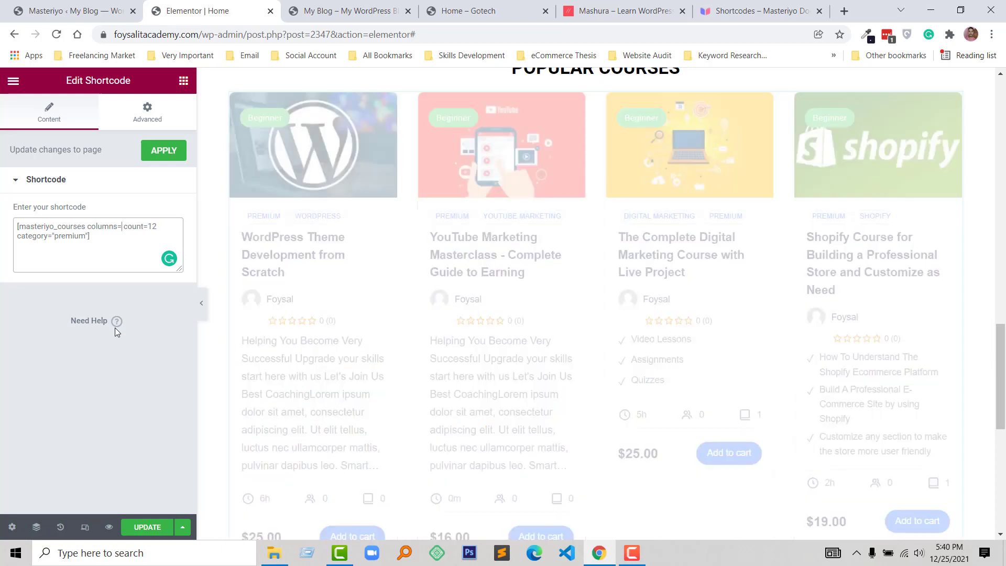
pyautogui.press('BackSpace')
pyautogui.write('2')
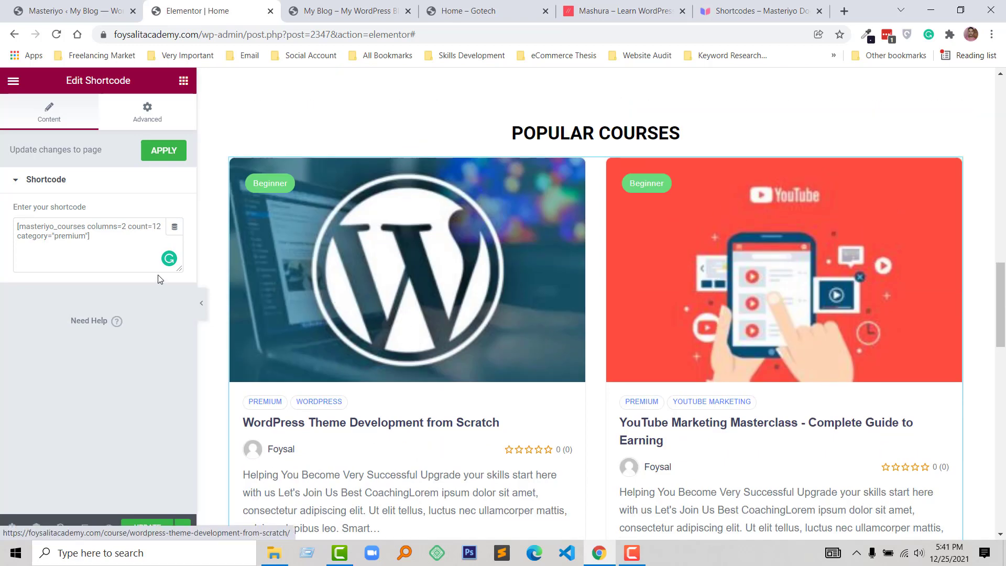
# Set the course shortcode's columns value to 3 and review the resulting course layout.
pyautogui.click(126, 228)
pyautogui.press('BackSpace')
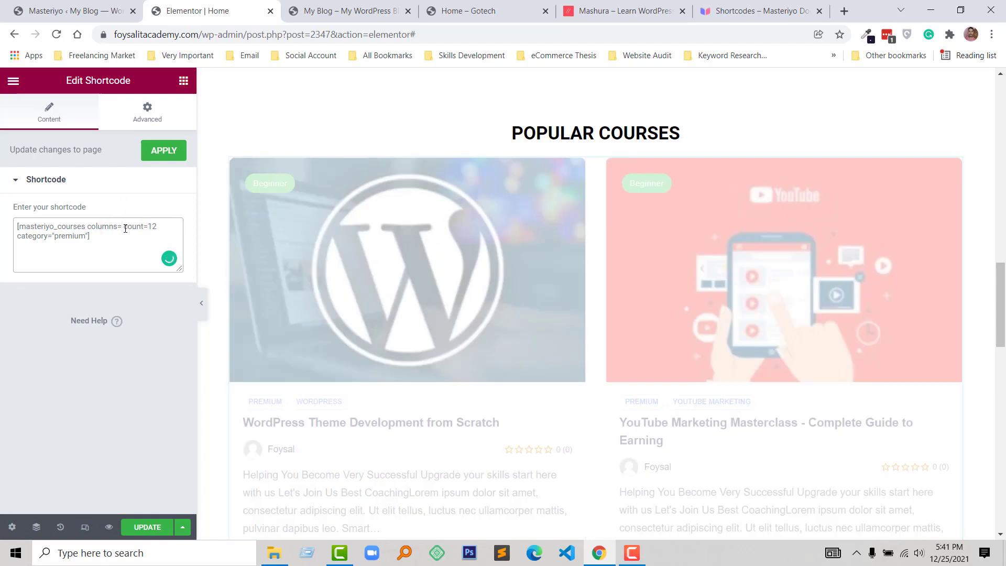
pyautogui.scroll(-8, 330, 397)
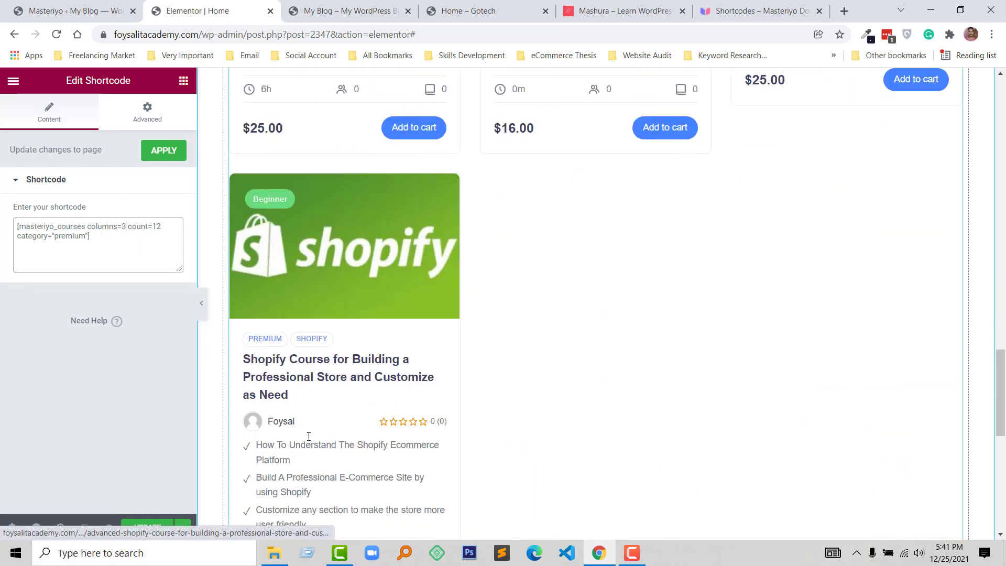
pyautogui.scroll(5, 330, 397)
pyautogui.scroll(3, 486, 370)
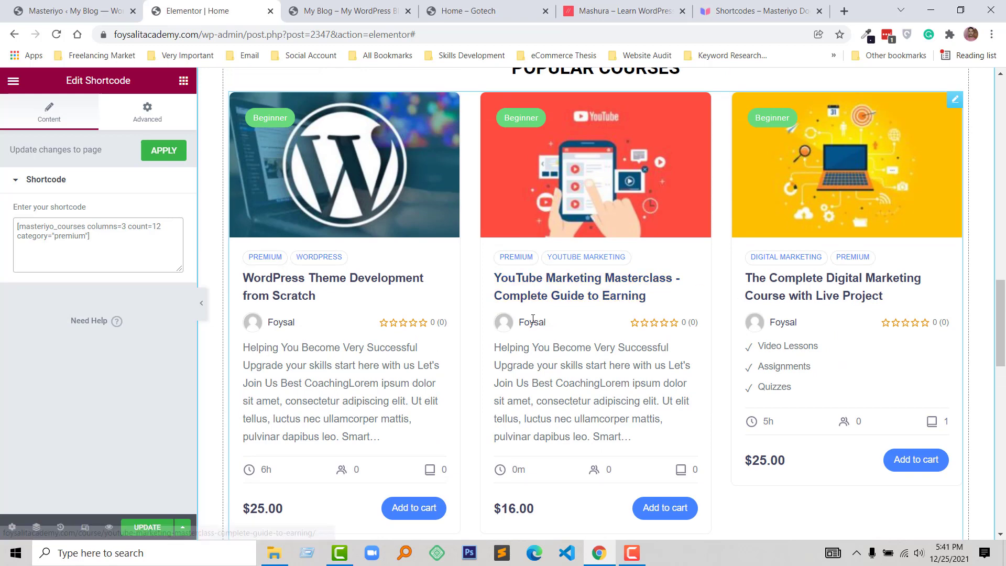
pyautogui.scroll(-3, 331, 407)
# Set the YouTube Marketing Masterclass course's pricing option to Free in Masteriyo and update the course.
pyautogui.hotkey('ctrl', 'shift', 'Tab')
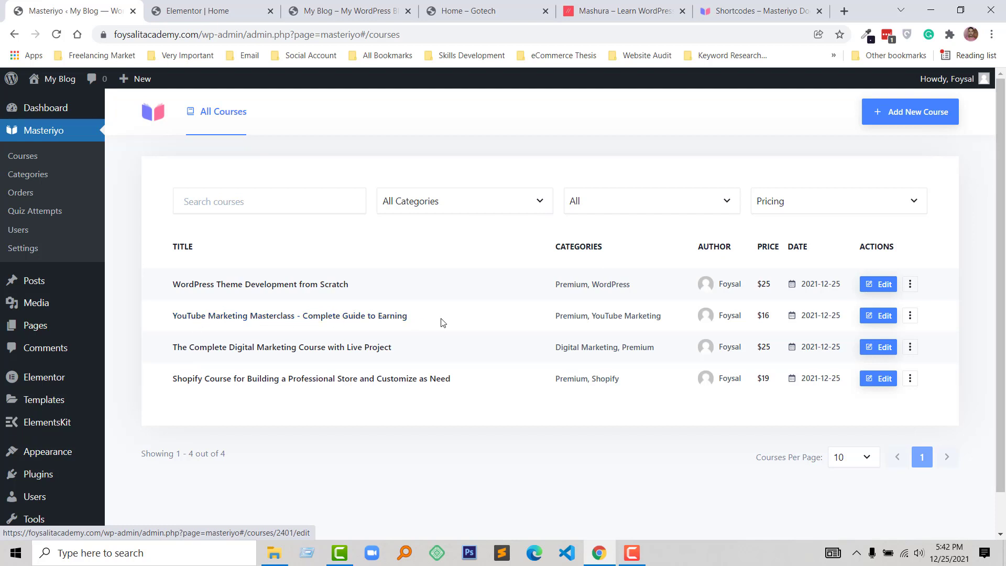
pyautogui.click(888, 318)
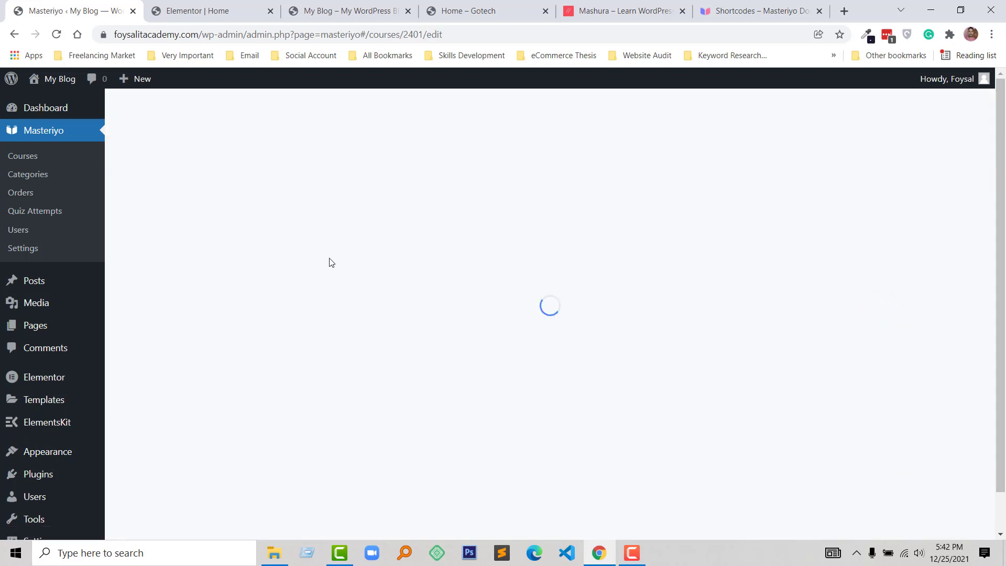
pyautogui.click(192, 254)
pyautogui.click(307, 234)
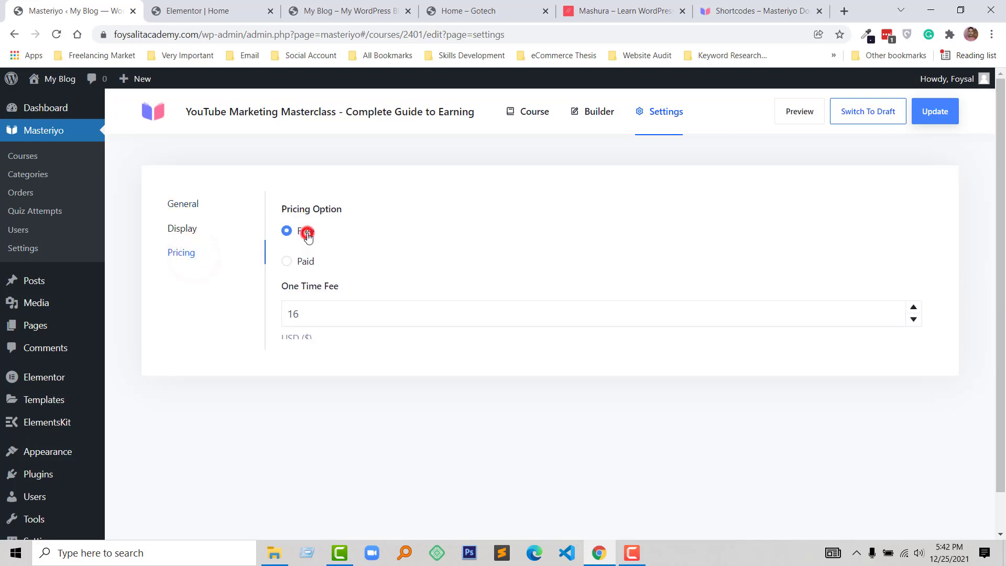
pyautogui.click(946, 114)
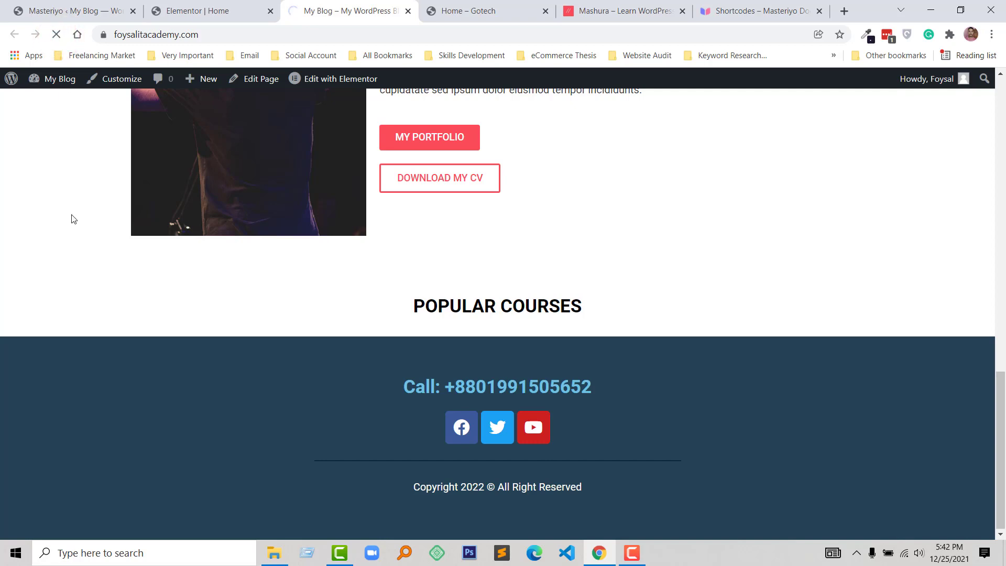
# Reload the live home page and check the YouTube course's price in the popular courses section.
pyautogui.scroll(-6, 493, 319)
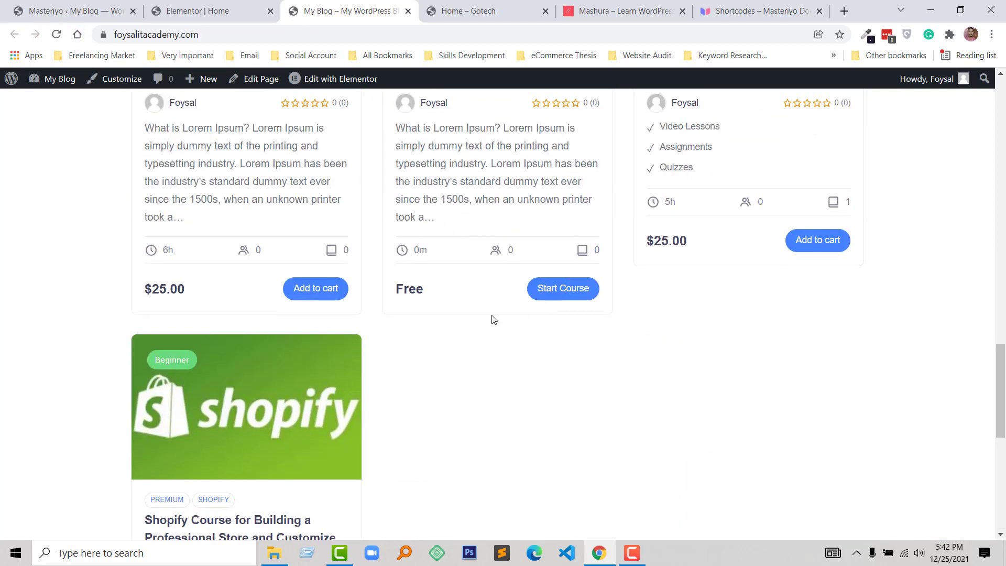
pyautogui.scroll(6, 412, 320)
pyautogui.click(57, 34)
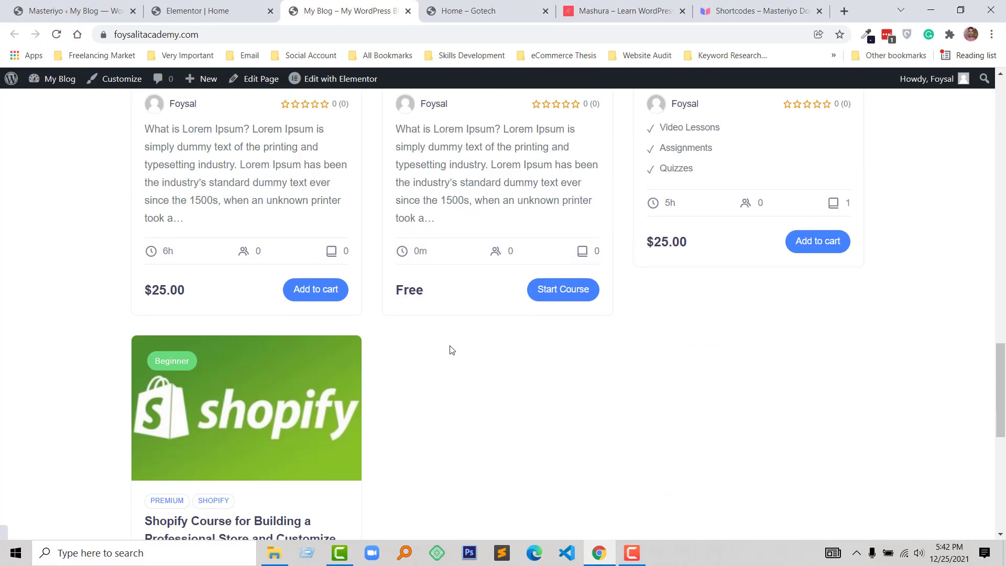
# Remove the Premium category from the YouTube Marketing Masterclass course and update the course.
pyautogui.hotkey('ctrl', '1')
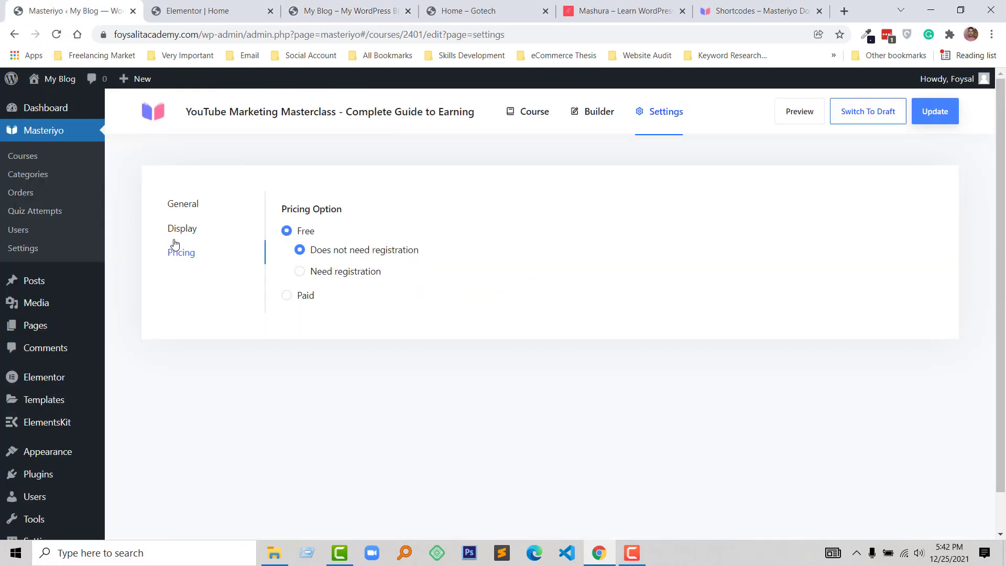
pyautogui.click(188, 210)
pyautogui.click(533, 110)
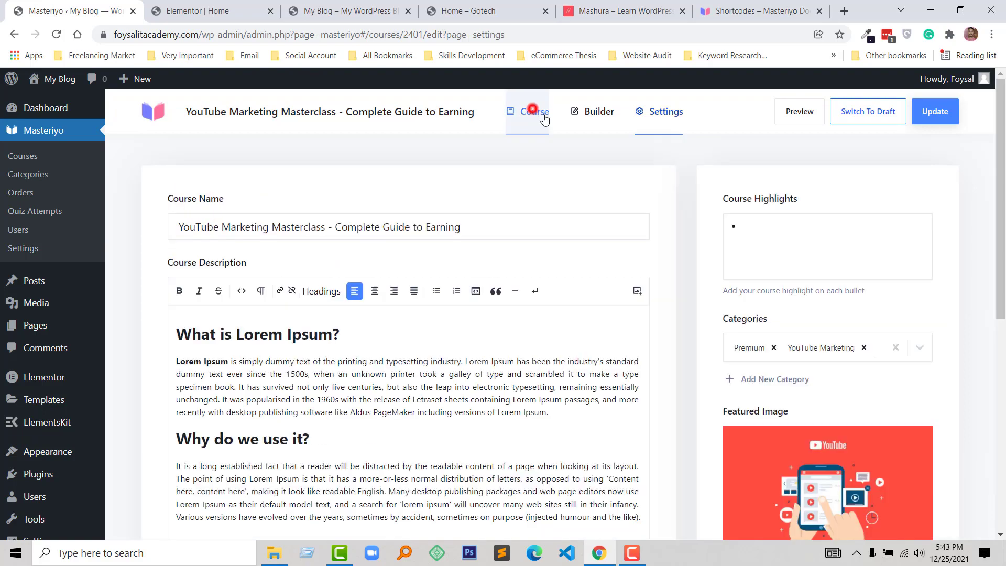
pyautogui.scroll(-3, 681, 236)
pyautogui.click(774, 219)
pyautogui.scroll(3, 845, 267)
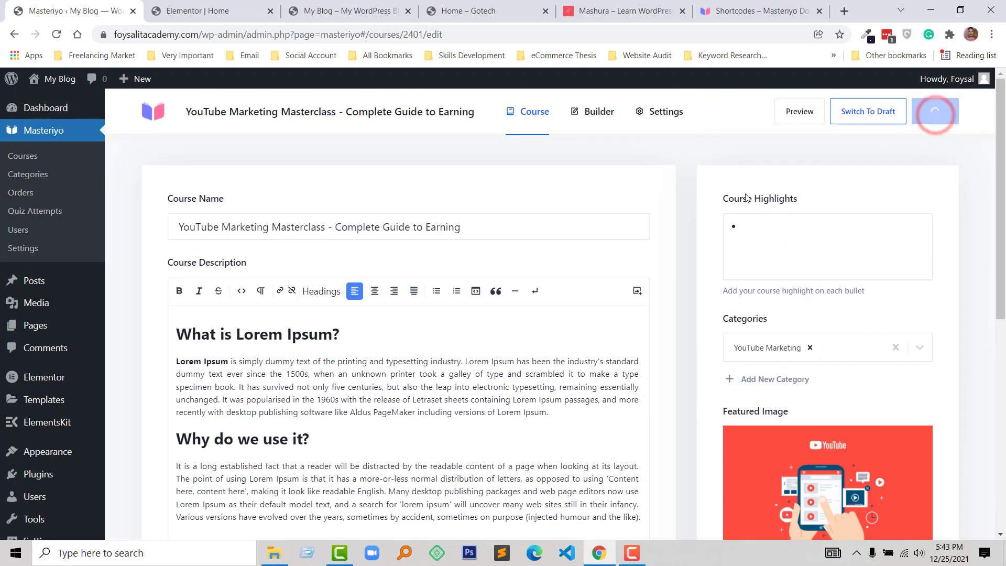
# Refresh the live home page and review which courses the popular courses section lists.
pyautogui.click(346, 11)
pyautogui.click(58, 36)
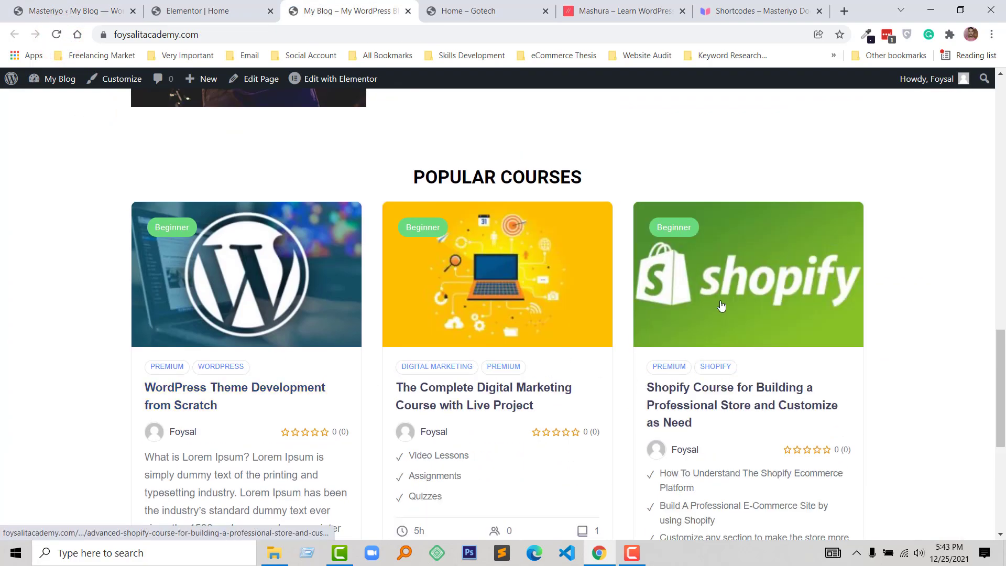
pyautogui.scroll(-5, 560, 333)
pyautogui.scroll(10, 561, 333)
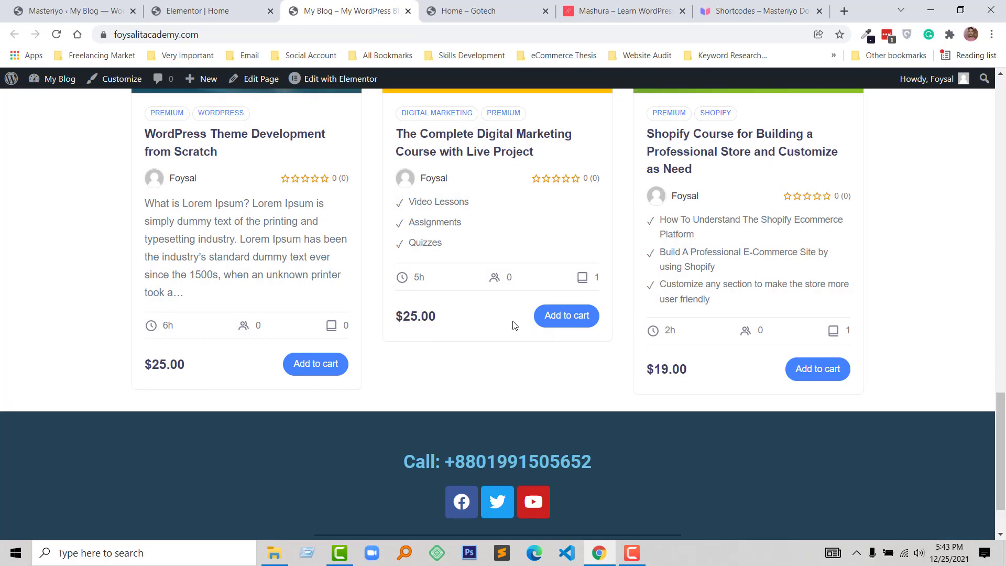